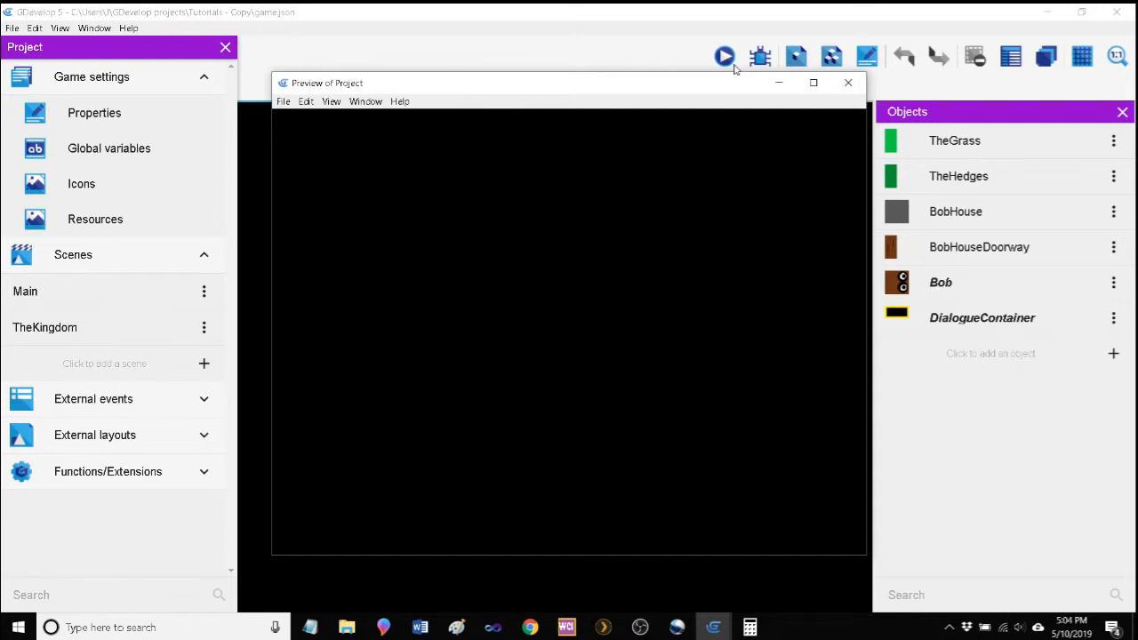
Walk Bob across the grass to the grey house and through its doorway in the game preview.
key("Up")
key("Left")
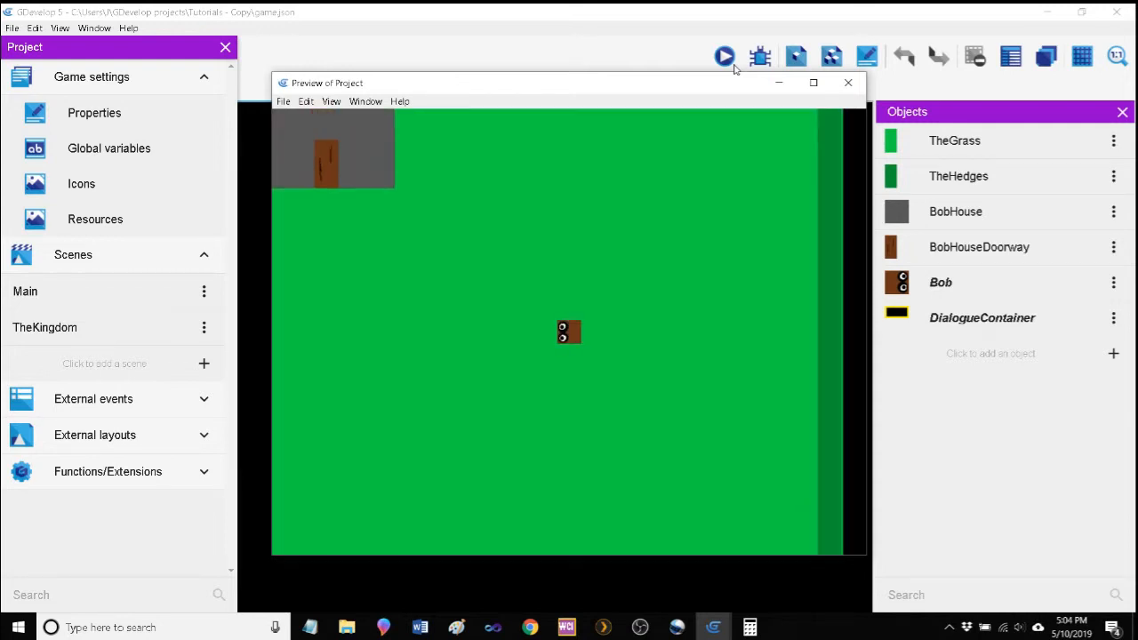
key("Up")
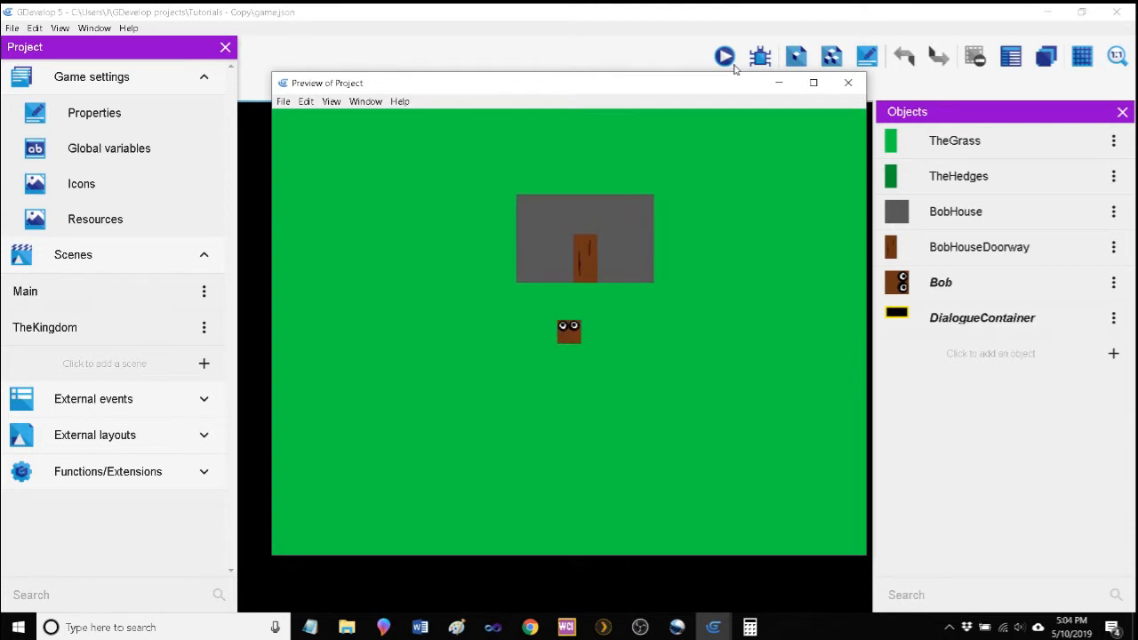
key("Up")
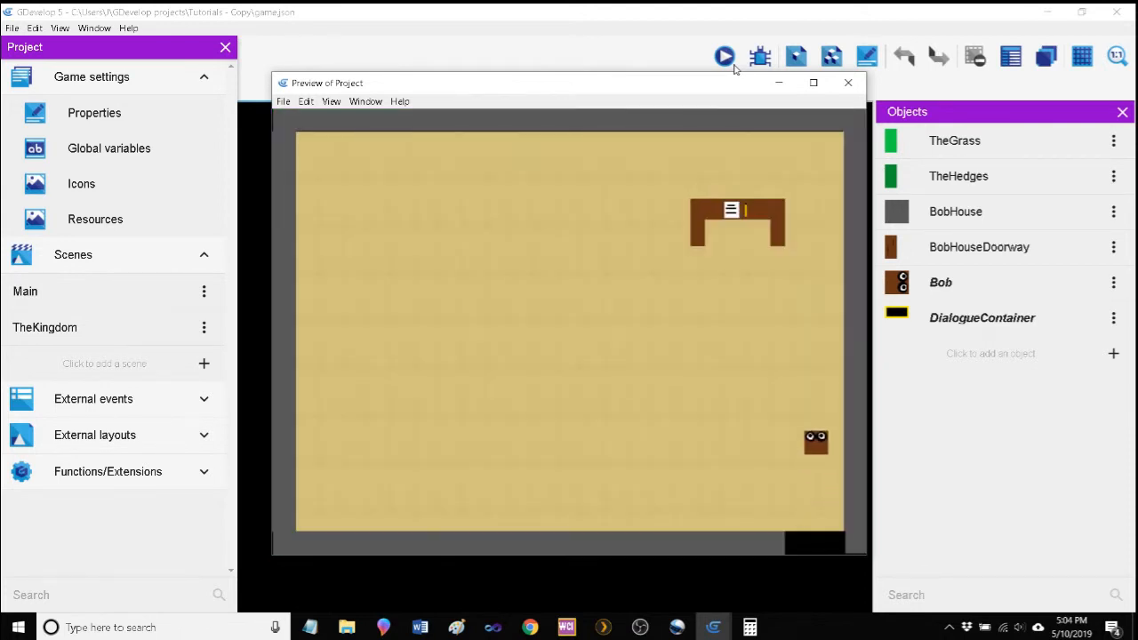
Walk Bob up to the desk inside the house and trigger the desk's dialogue.
key("Left")
key("Up")
key("Down")
key("Up")
key("Up")
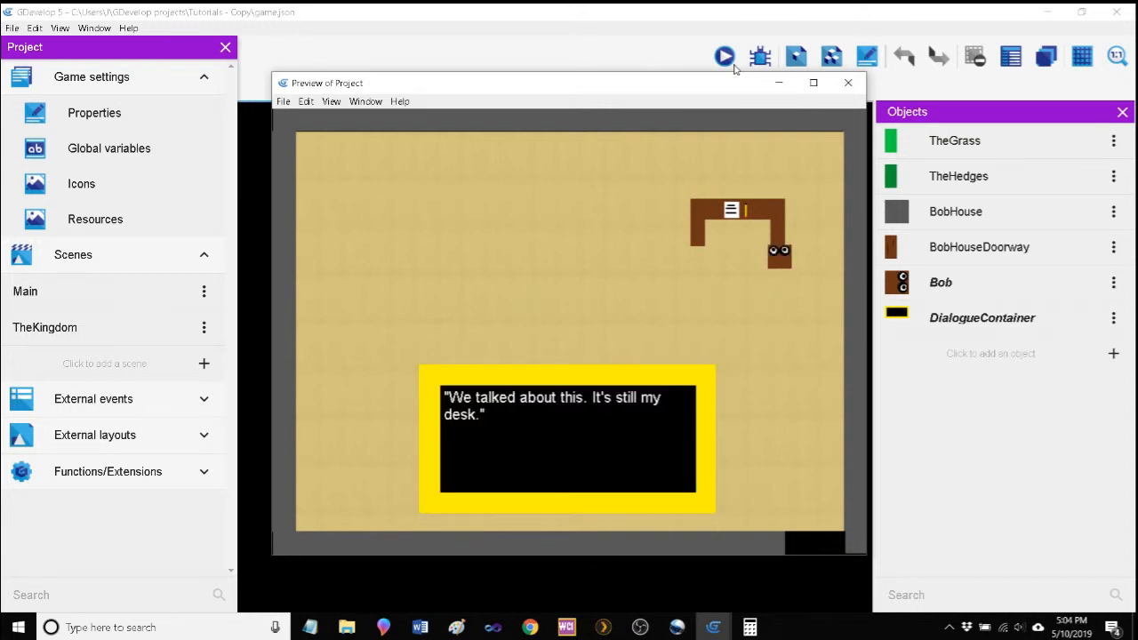
Dismiss the desk dialogue, walk Bob back out of the house, and close the game preview.
key("Down")
key("Up")
key("Down")
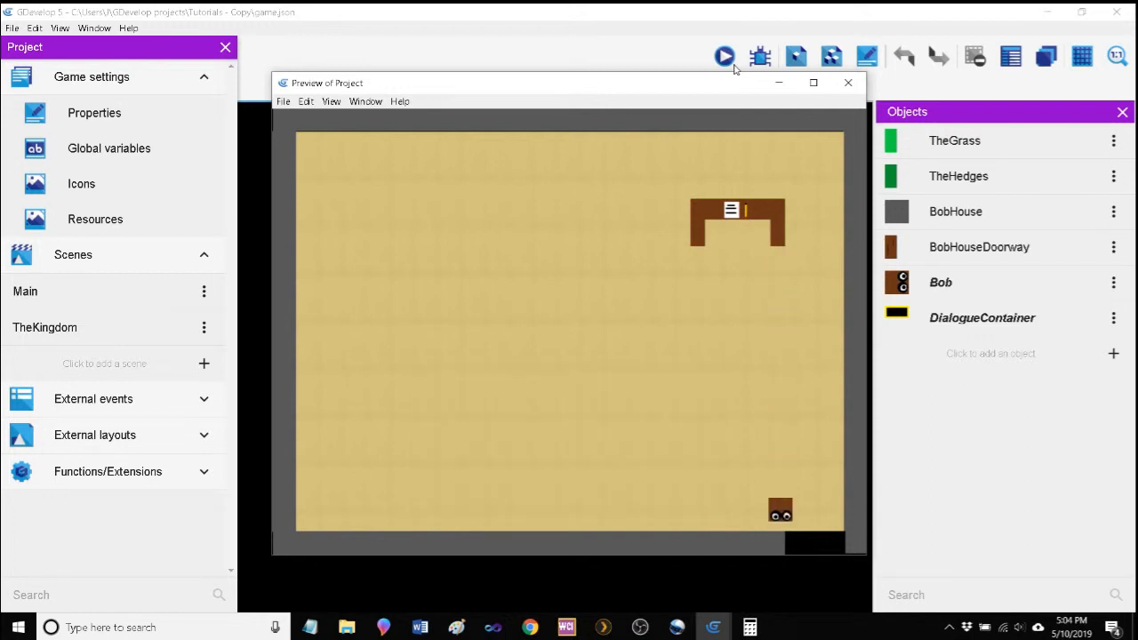
key("Down")
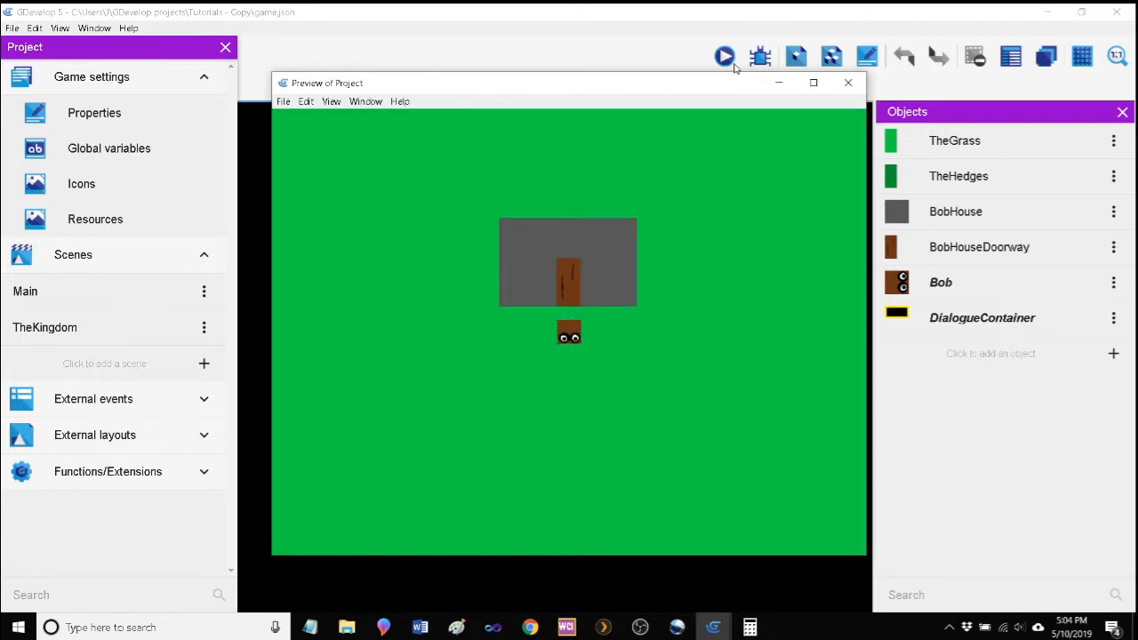
left_click(847, 82)
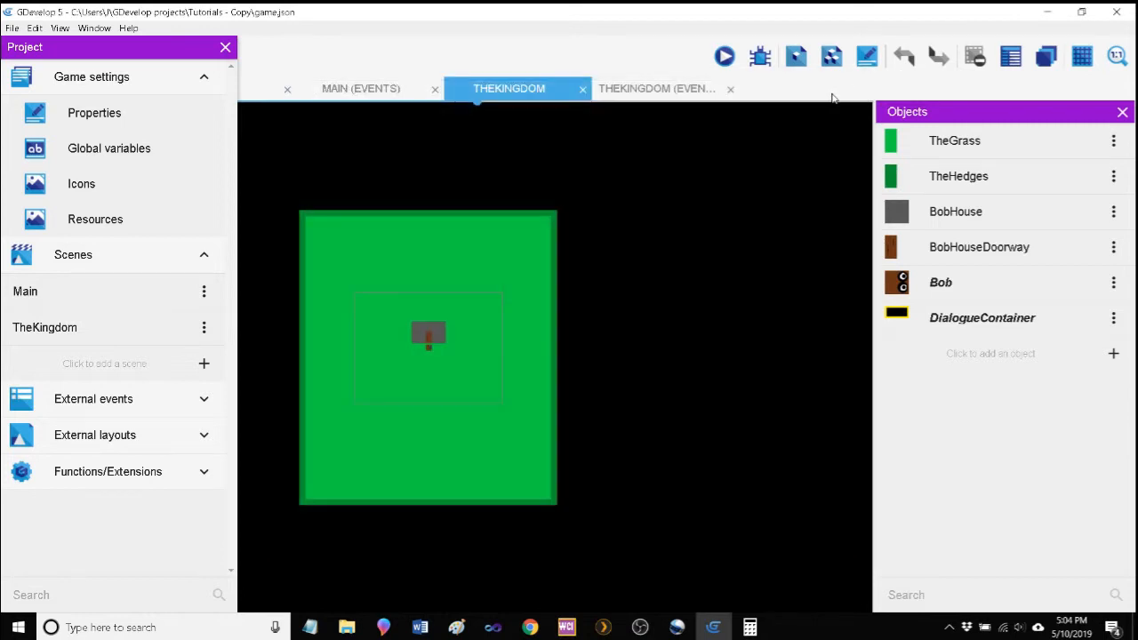
Switch to the Game Inventory spreadsheet in Google Sheets and examine the item ID, name, type, damage and unique columns with their notes.
left_click(1048, 16)
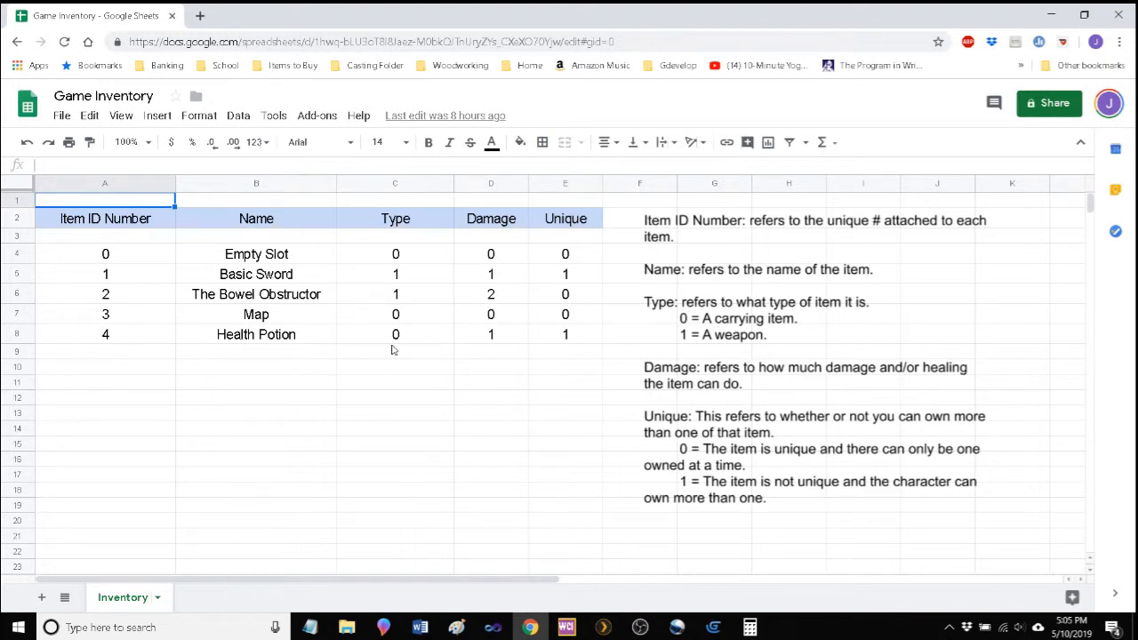
left_click(500, 406)
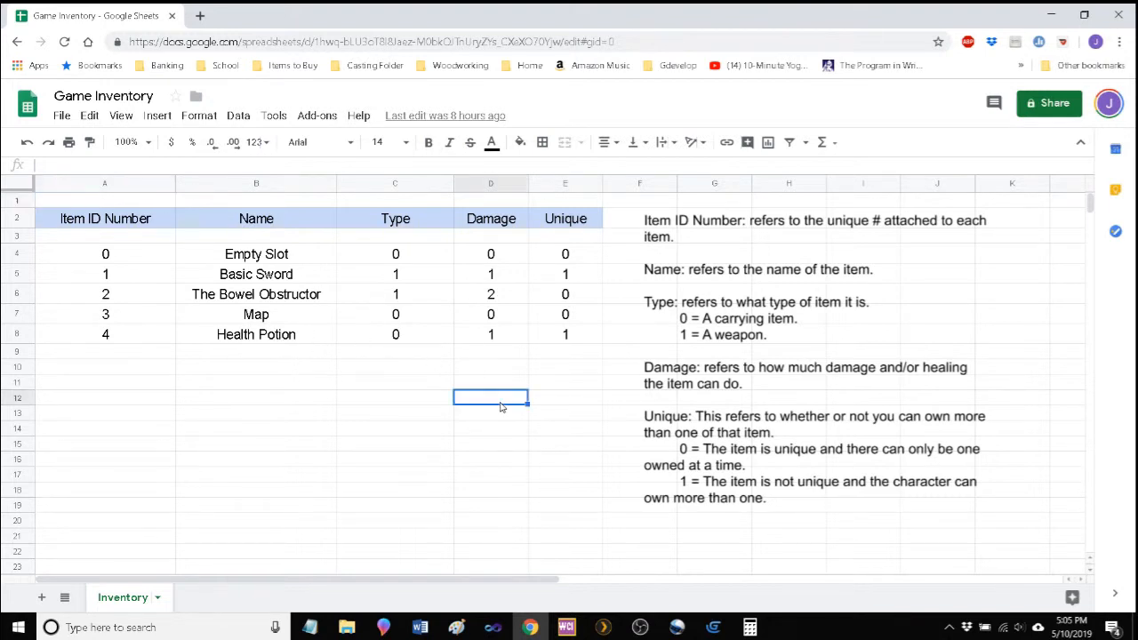
left_click(470, 373)
left_click(330, 374)
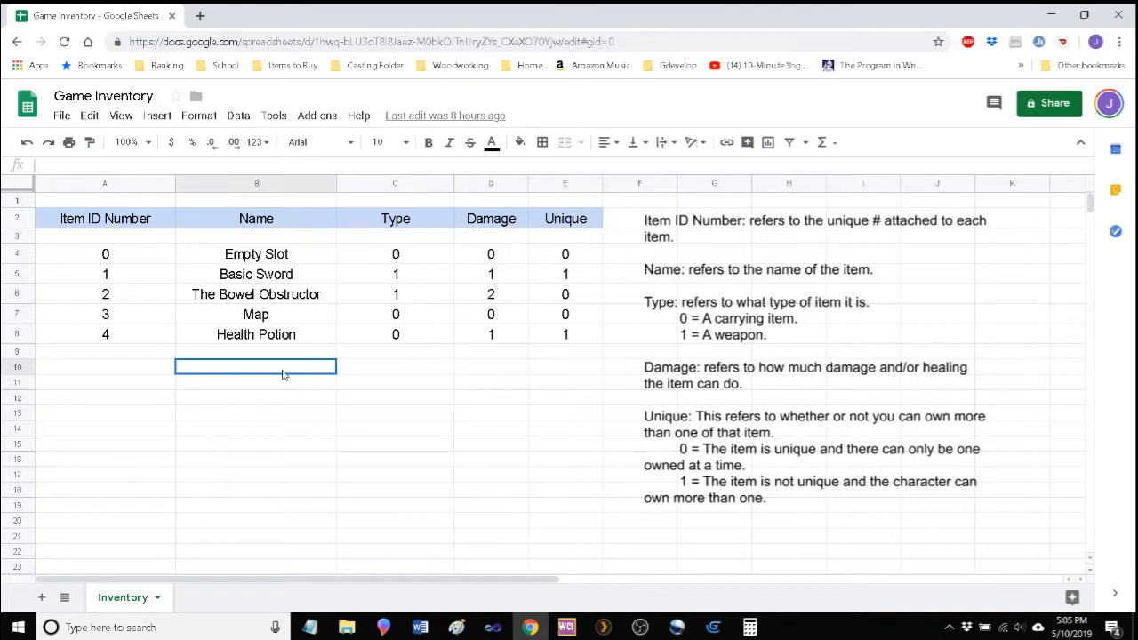
left_click(160, 373)
left_click(240, 368)
left_click(426, 368)
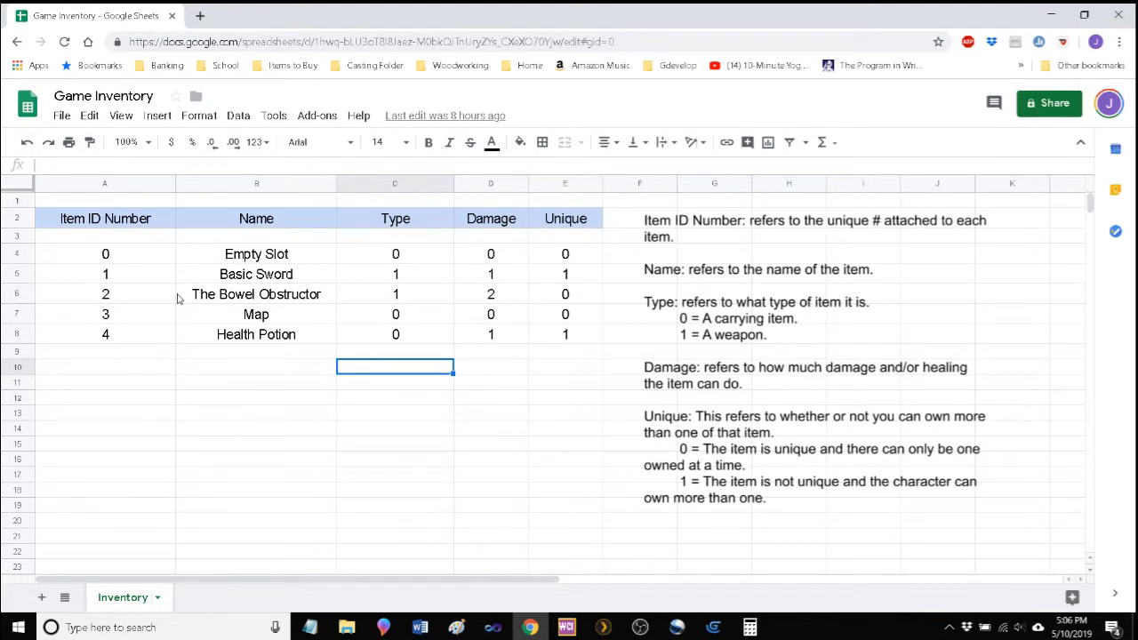
left_click(167, 352)
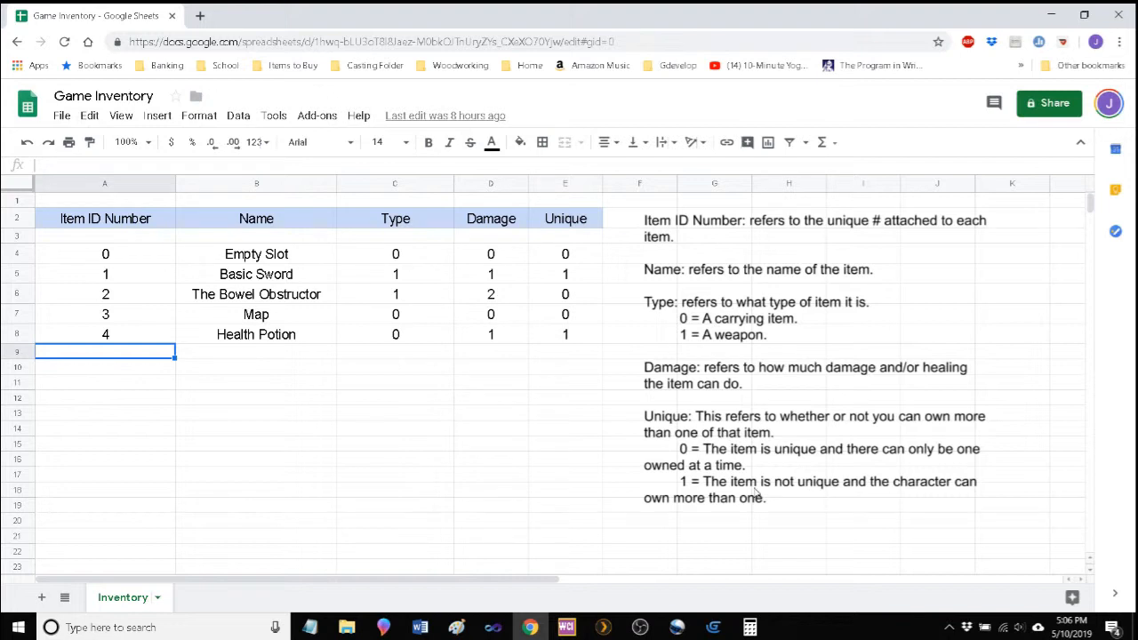
Switch back to GDevelop and add a new global variable named Items.
left_click(713, 627)
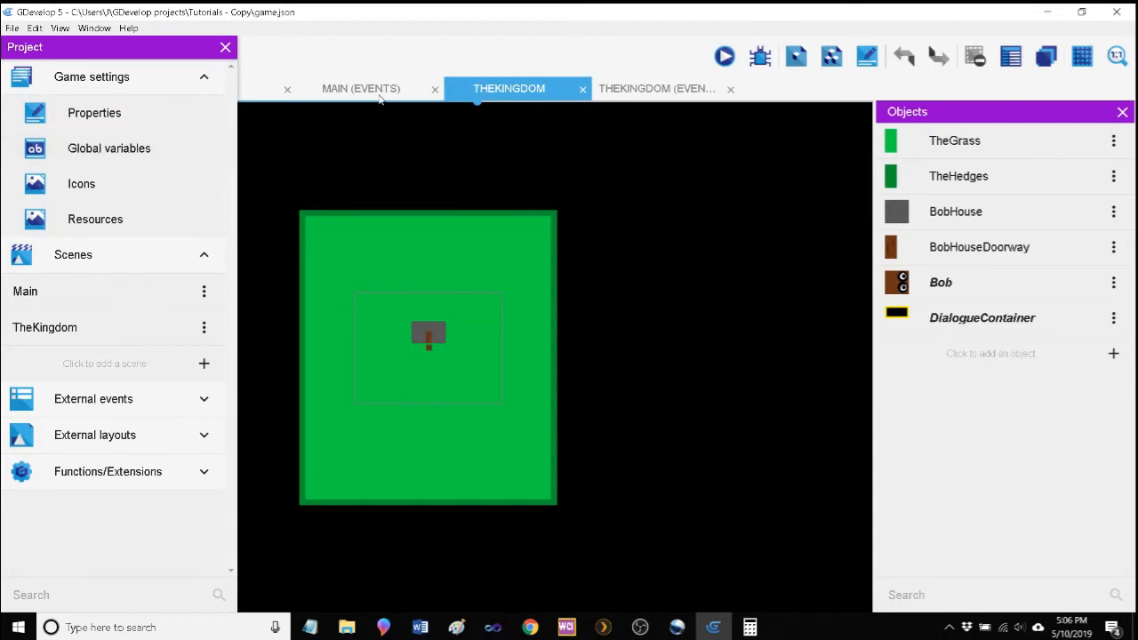
left_click(137, 157)
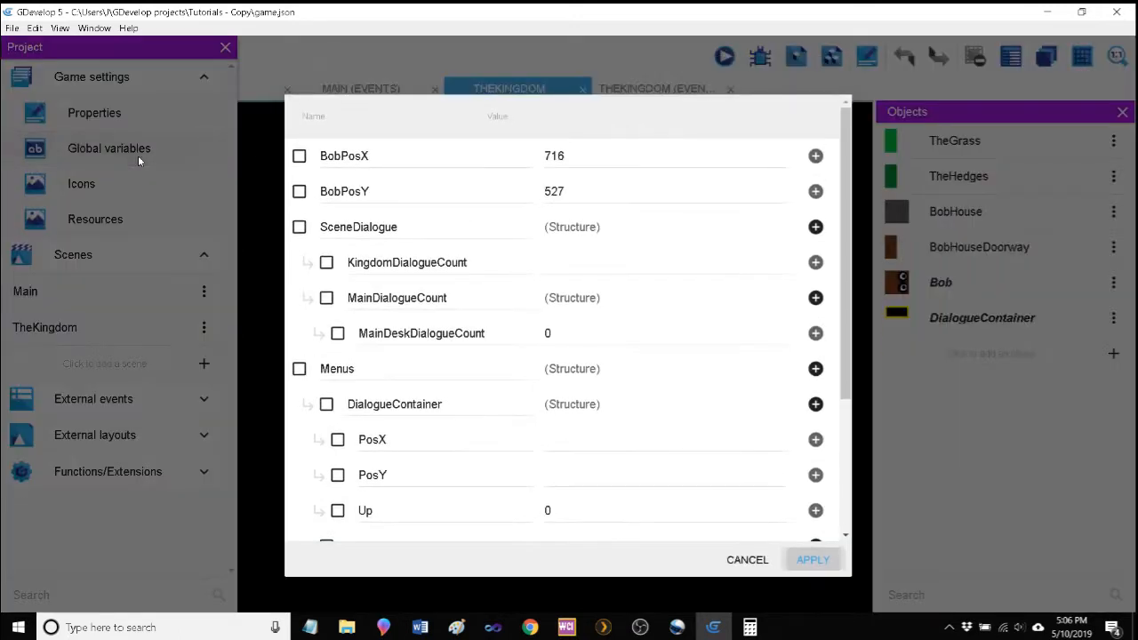
scroll(578, 367, "down", 3)
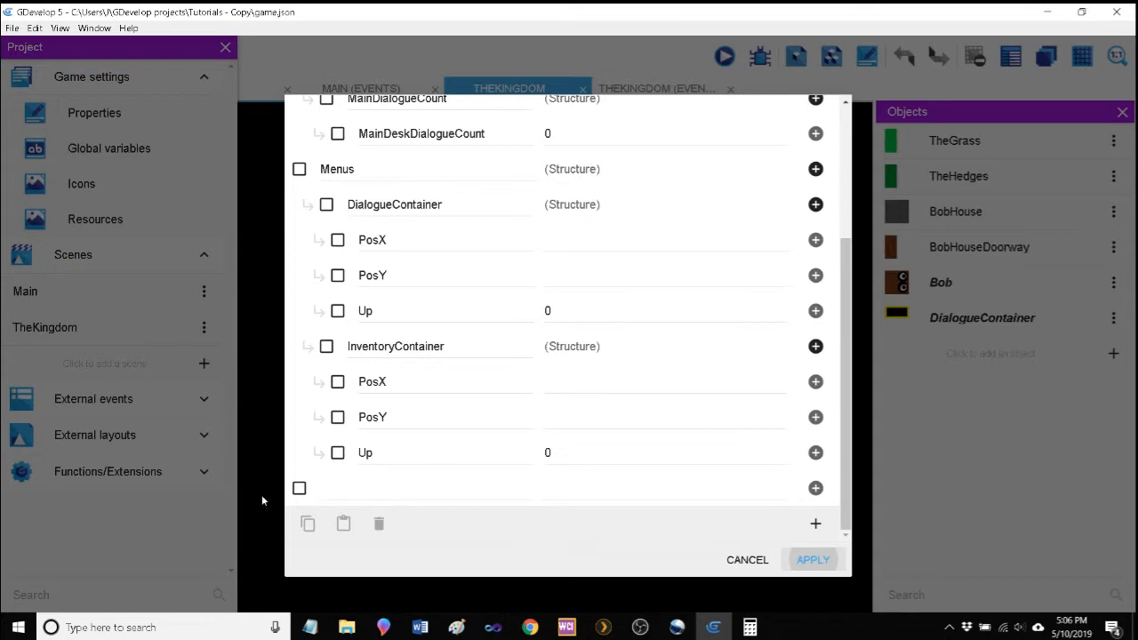
left_click(390, 483)
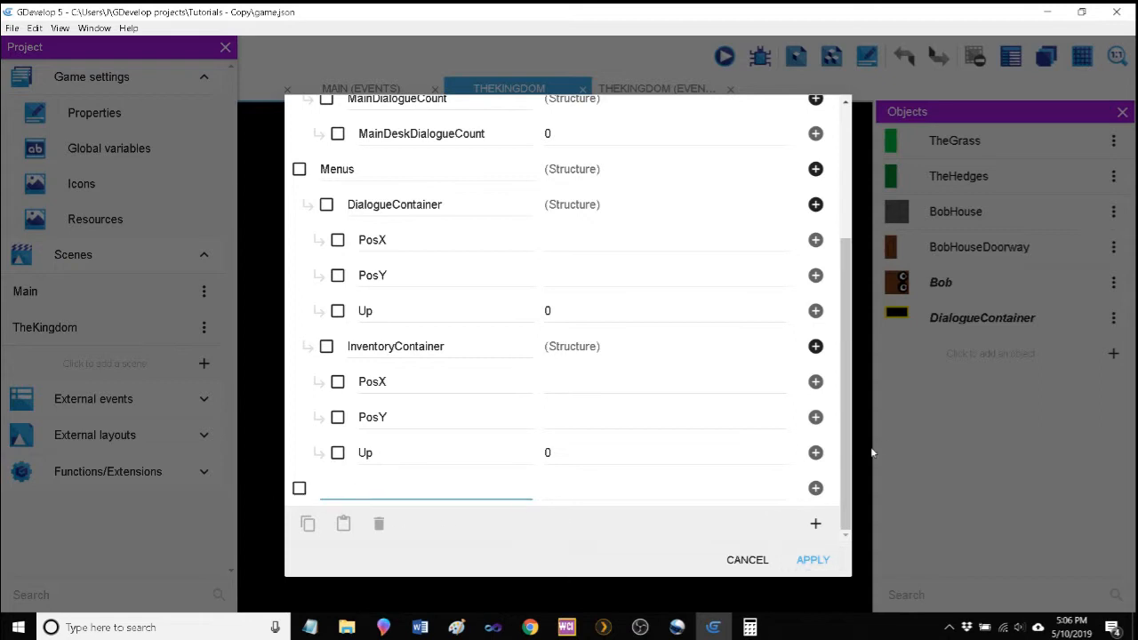
left_click(815, 524)
scroll(399, 506, "down", 1)
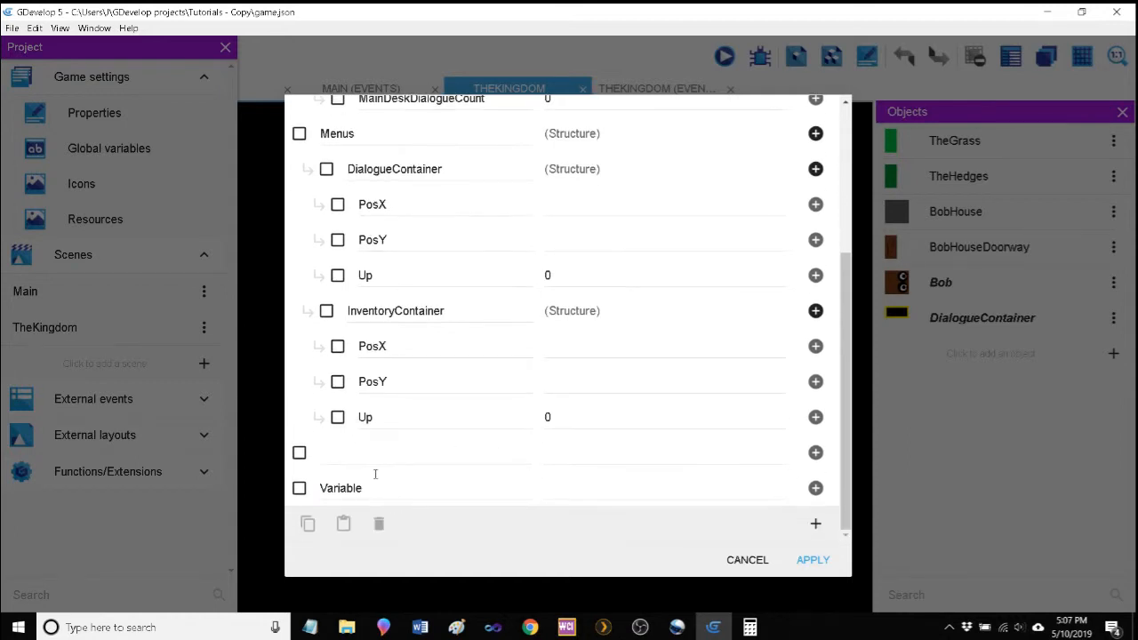
double_click(377, 473)
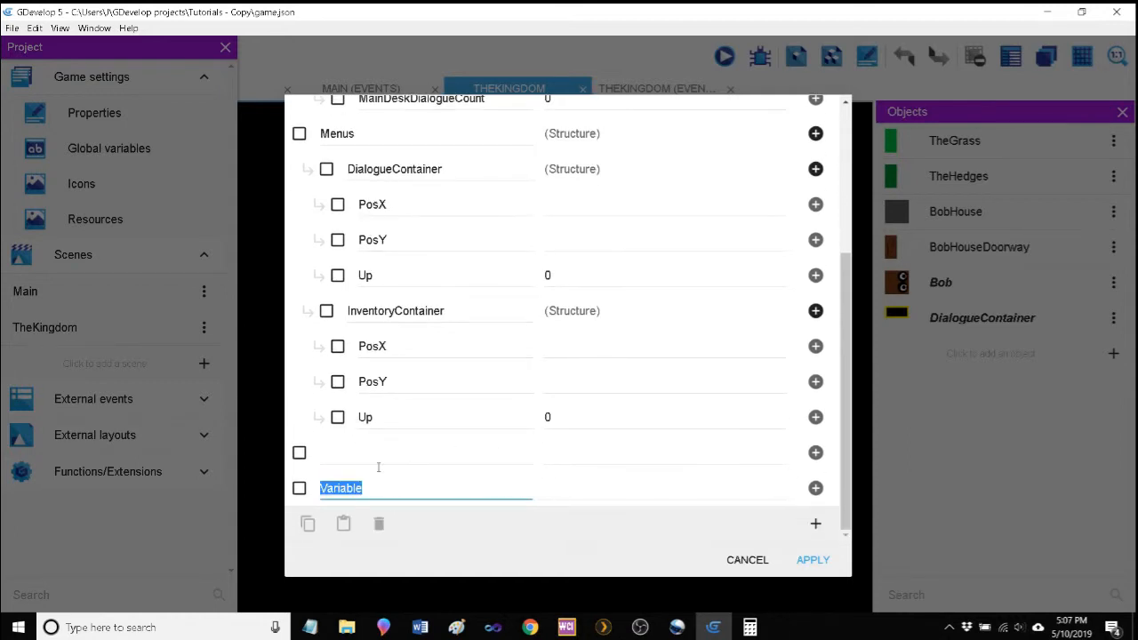
type("Items")
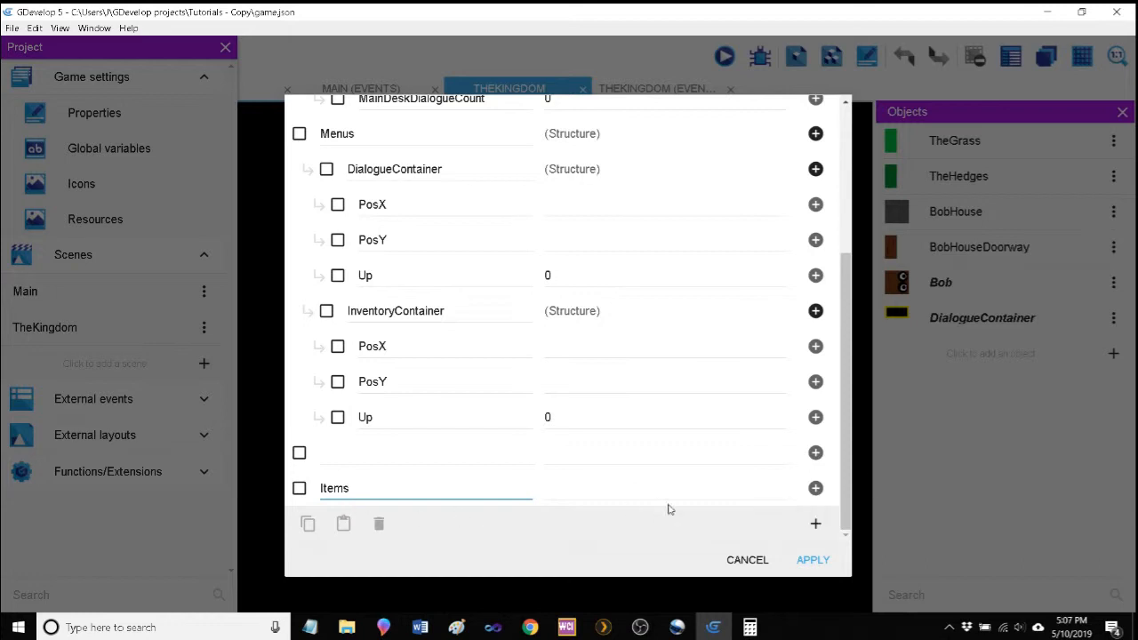
Add a child variable to Items and name it 0, after the first item ID in the inventory spreadsheet.
left_click(812, 492)
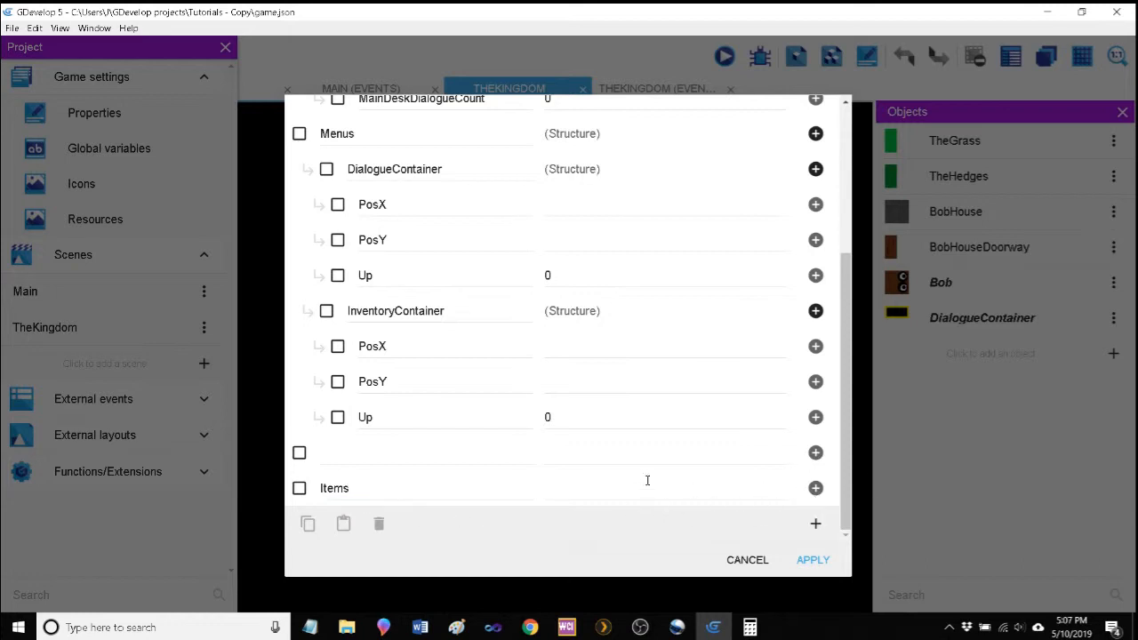
left_click(815, 488)
scroll(613, 503, "down", 1)
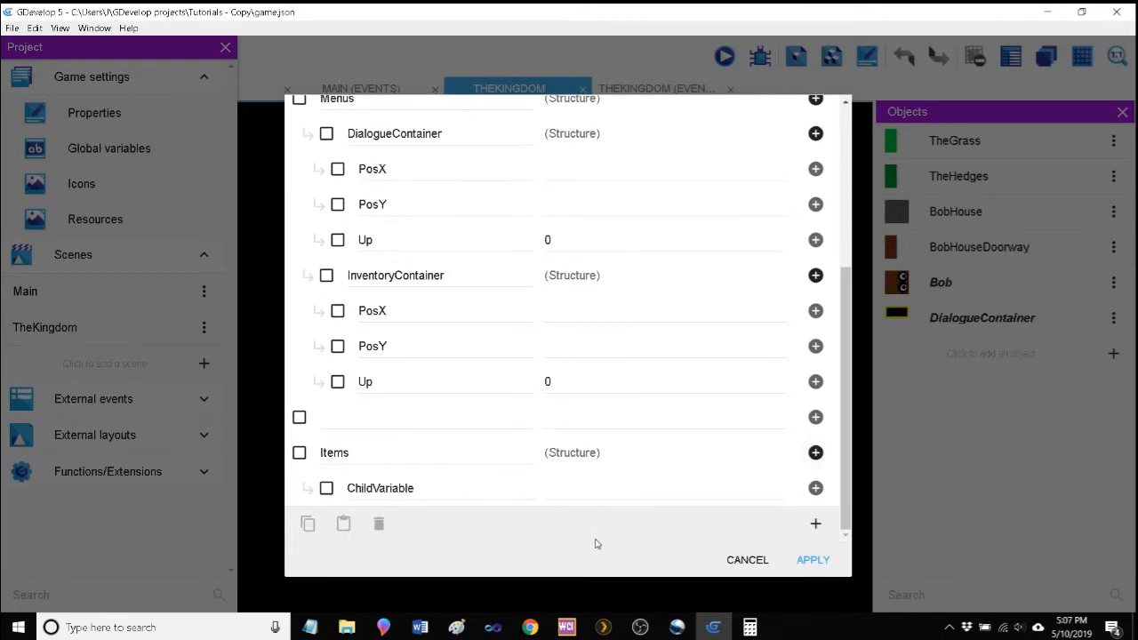
left_click(540, 627)
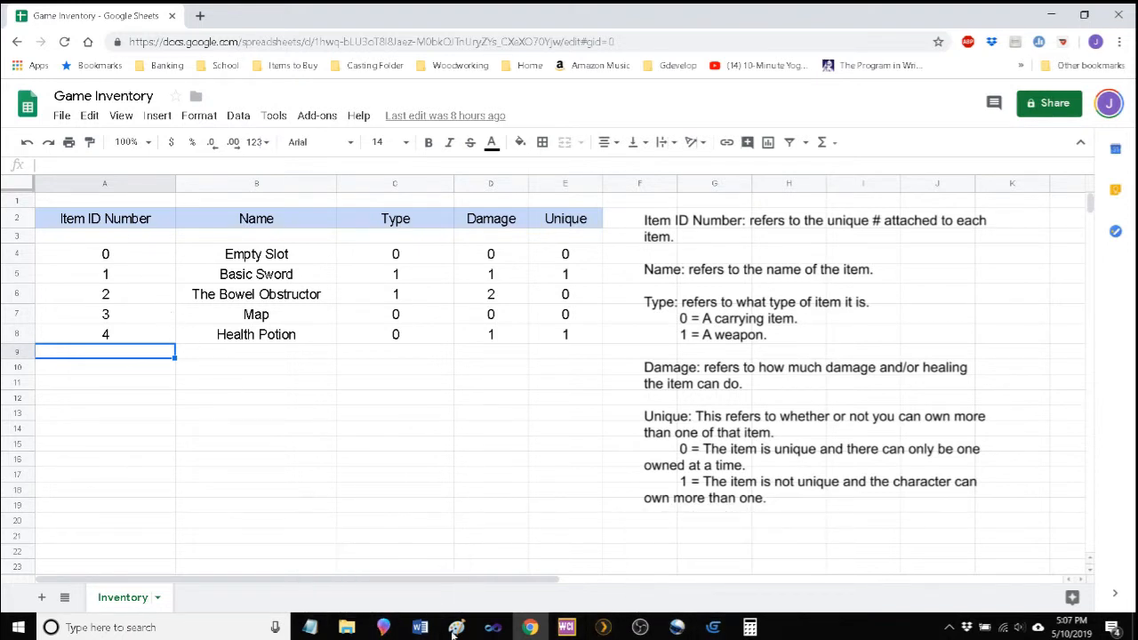
left_click(530, 627)
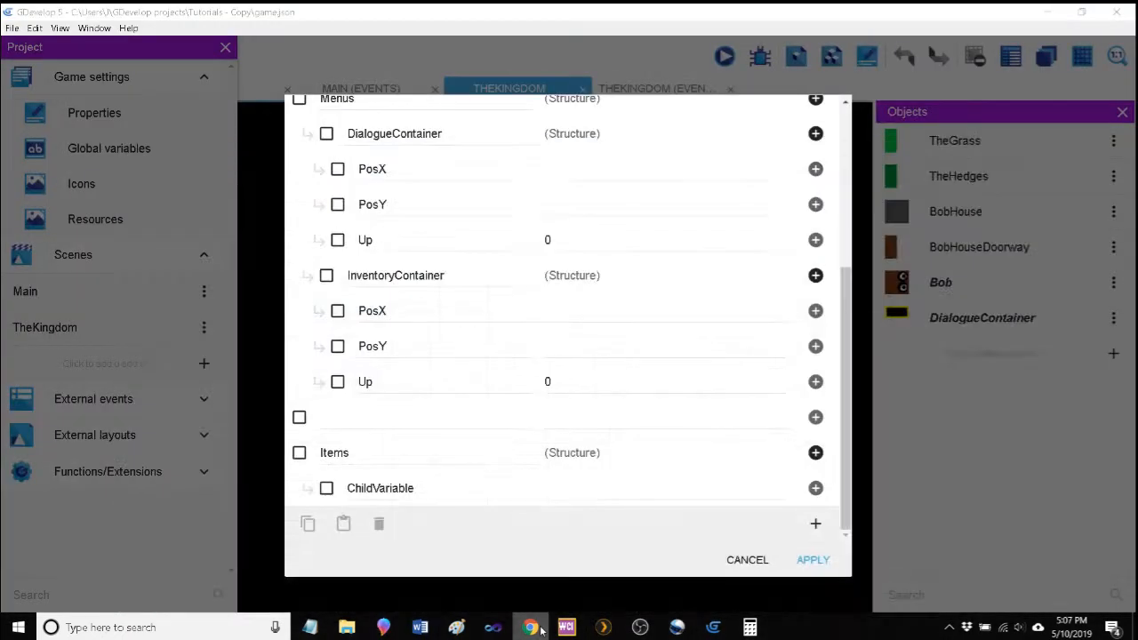
double_click(411, 488)
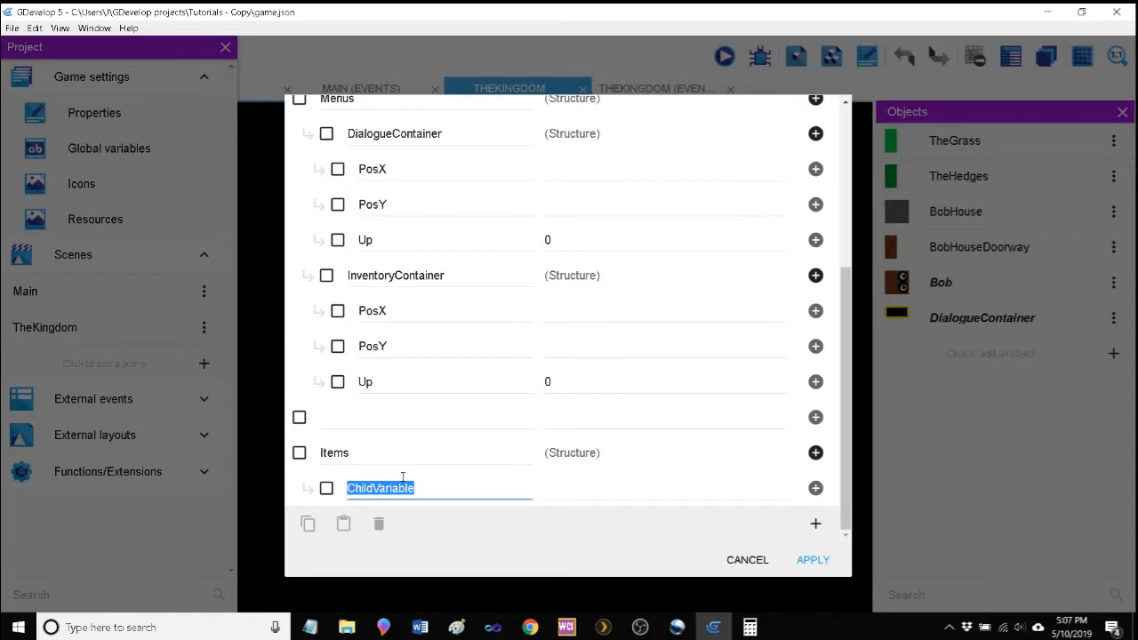
type("0")
Switch to the Game Inventory spreadsheet in Google Sheets, reload it to check the item columns, and return to GDevelop.
left_click(530, 626)
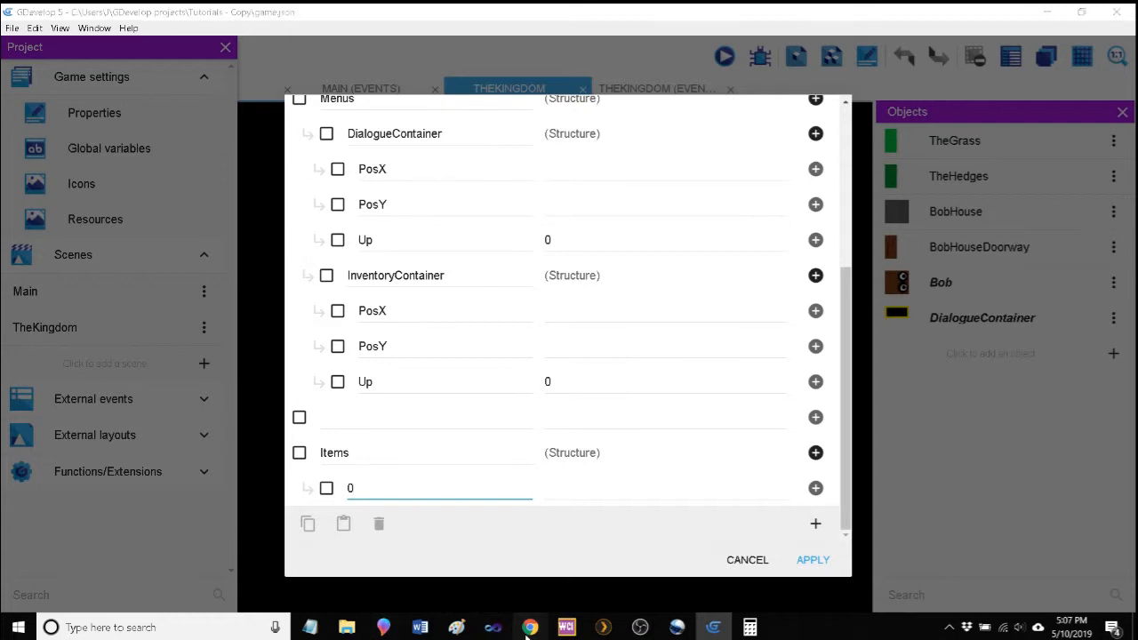
left_click(529, 627)
left_click(529, 626)
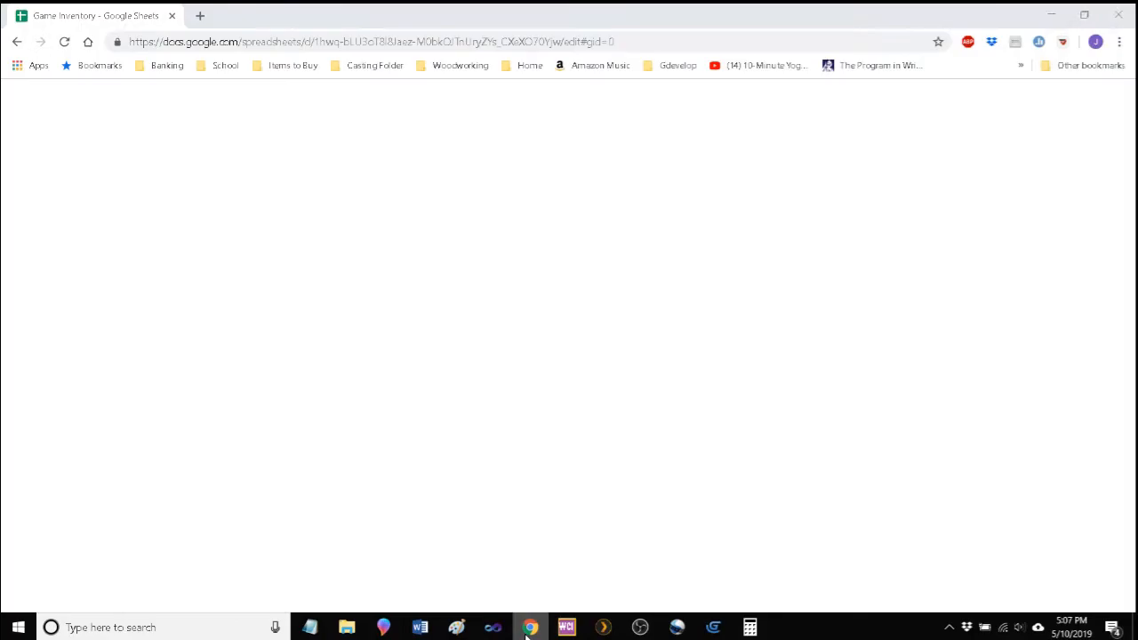
left_click(64, 42)
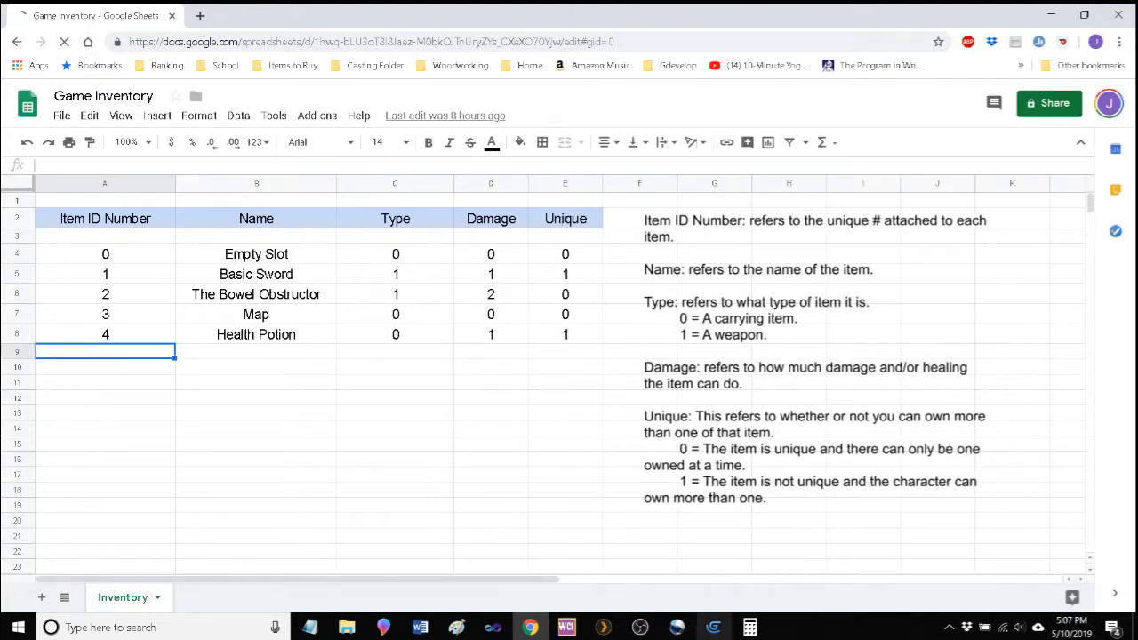
left_click(712, 629)
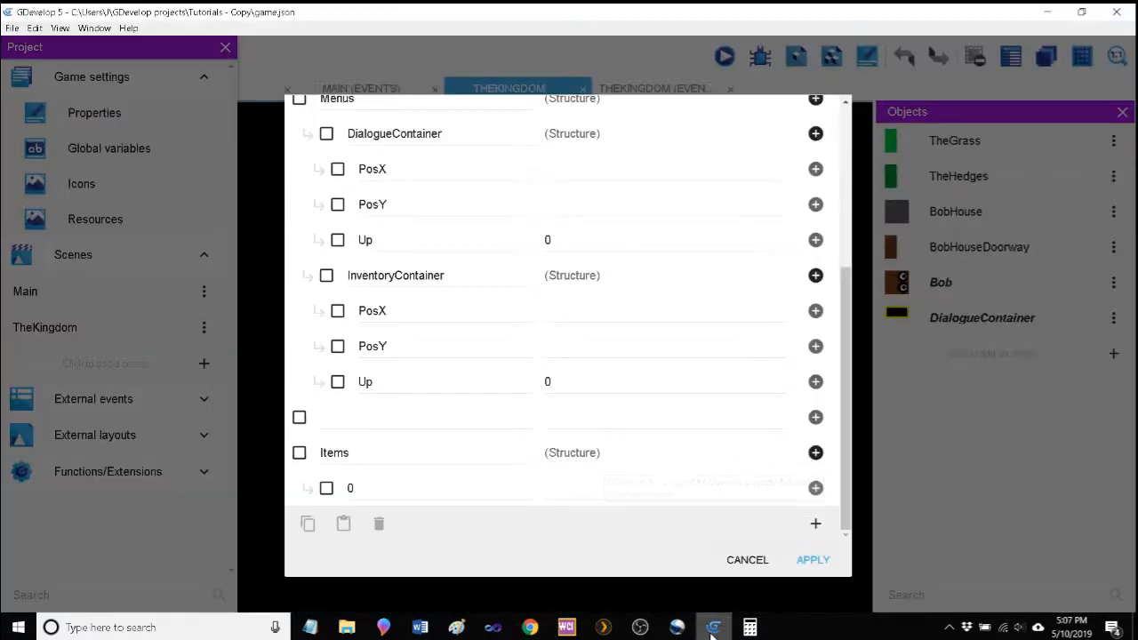
Add four child variables under item 0 of the Items structure.
left_click(815, 489)
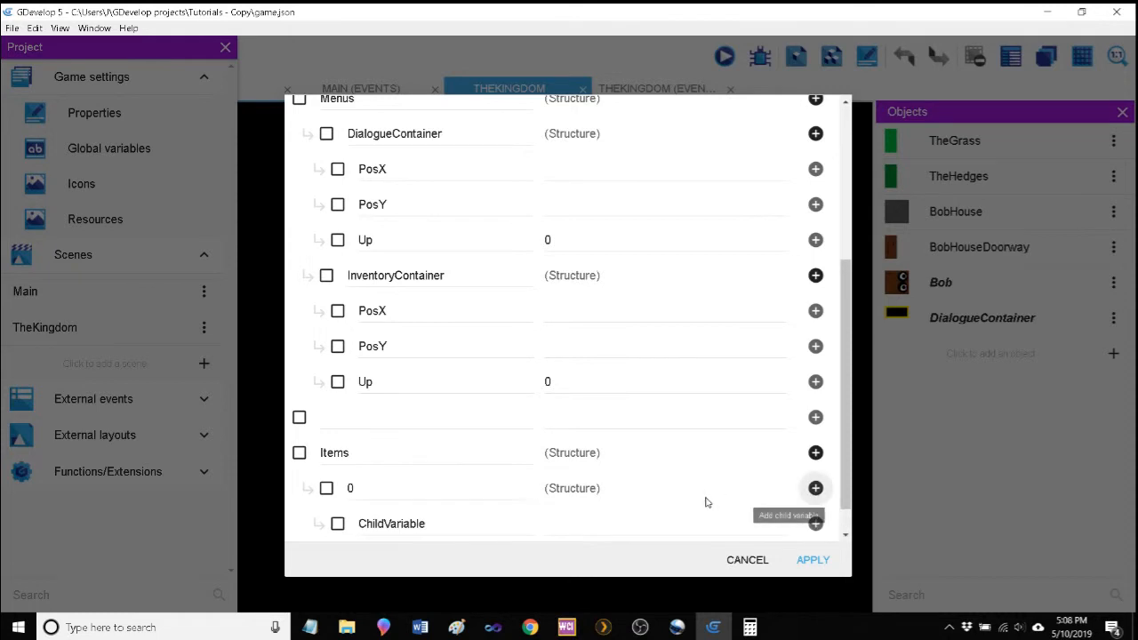
left_click(815, 489)
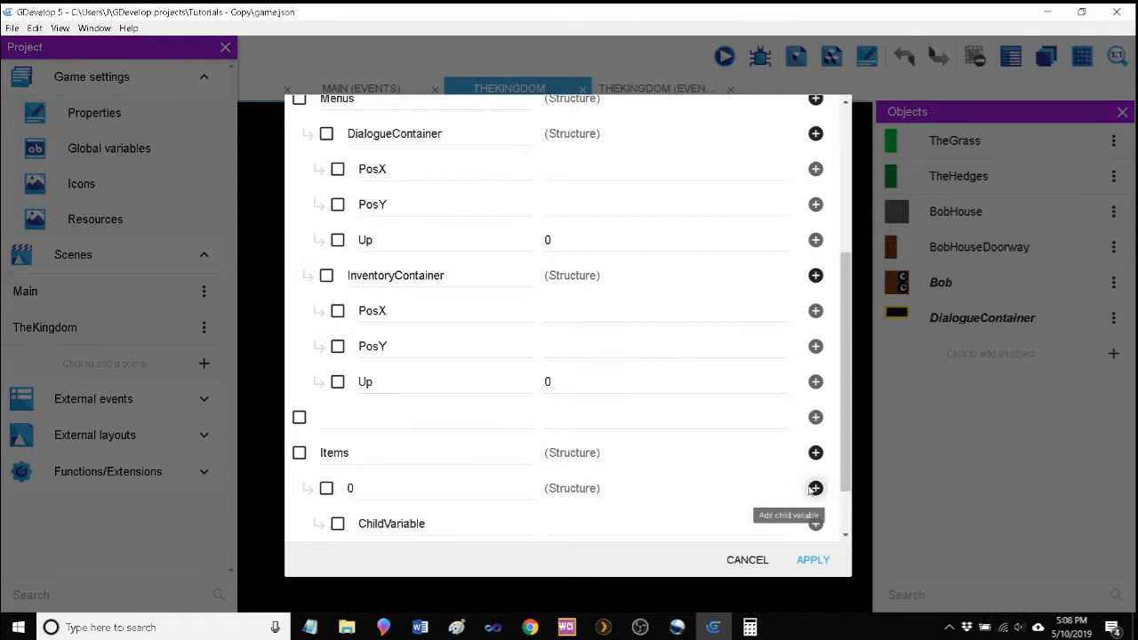
left_click(814, 489)
scroll(640, 463, "down", 3)
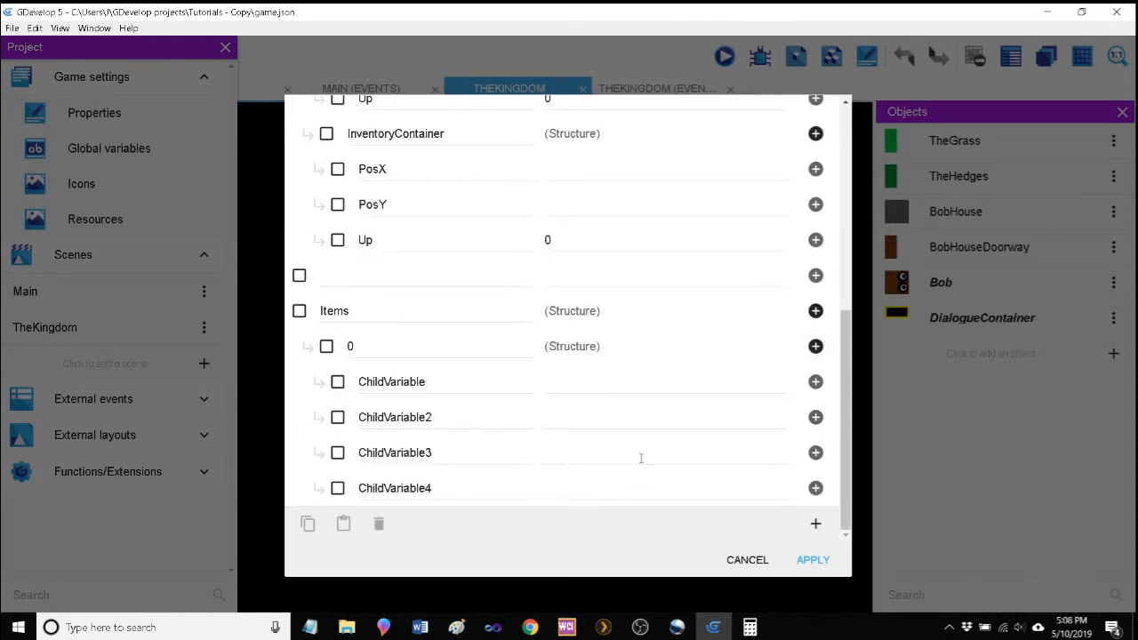
Rename item 0's ChildVariable as Name and its ChildVariable2 as Damage.
double_click(385, 381)
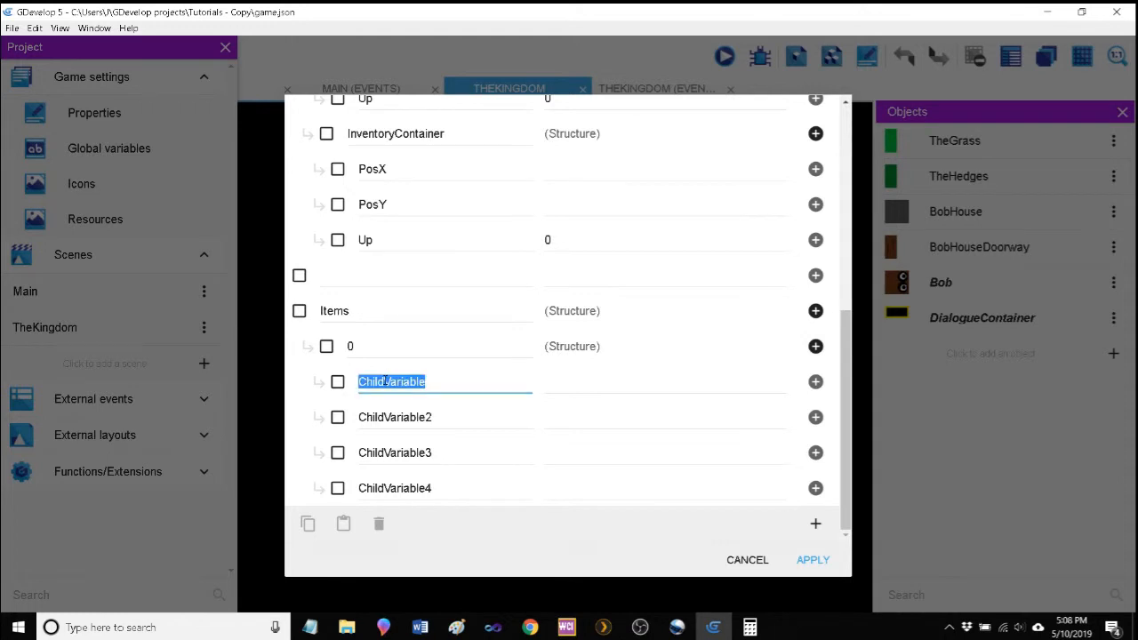
type("Name")
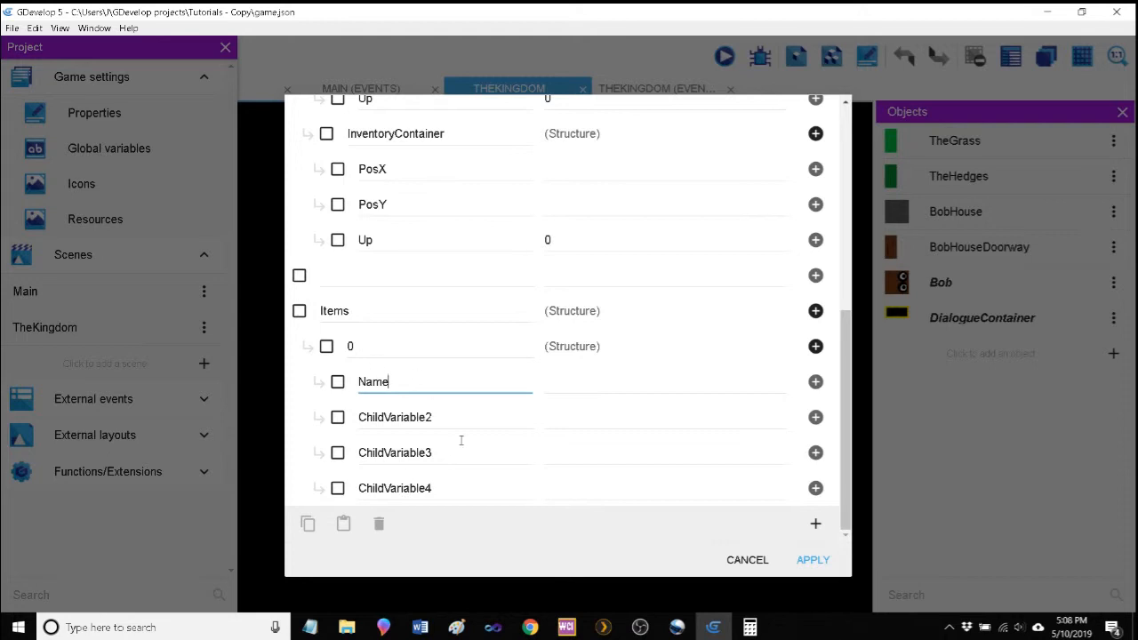
double_click(417, 412)
left_click(416, 392)
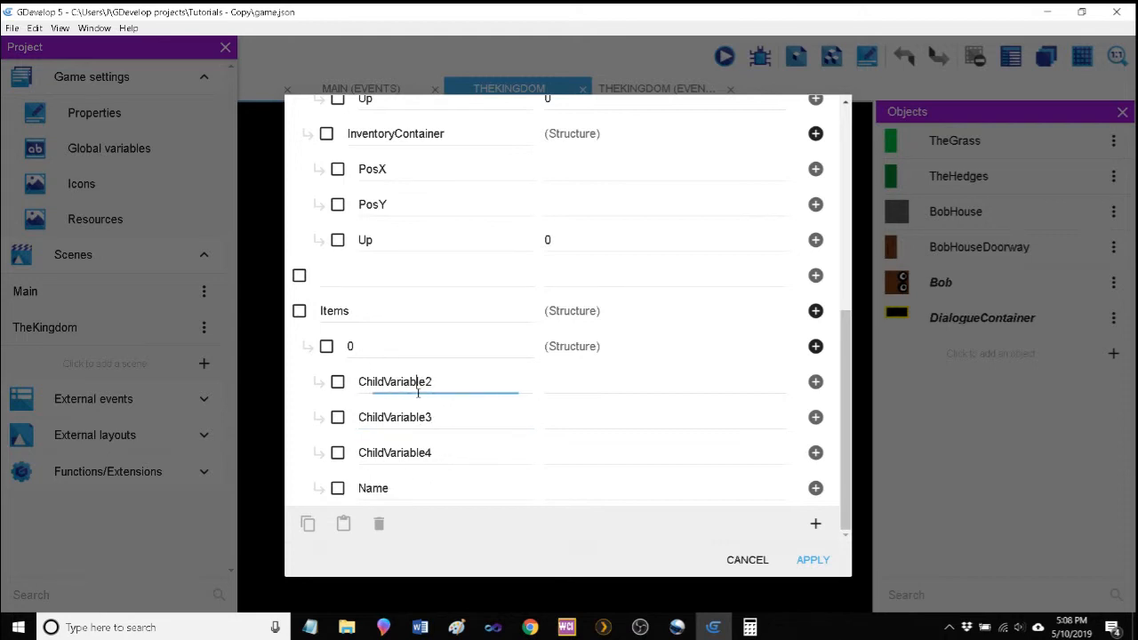
double_click(421, 382)
type("Damage")
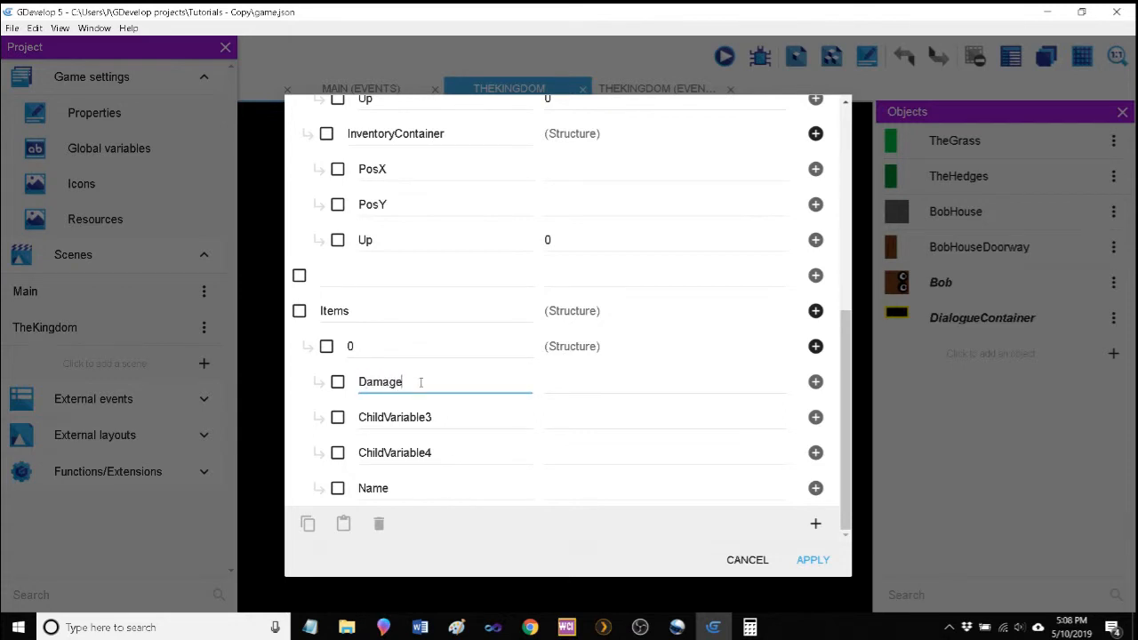
Rename item 0's ChildVariable3 as Unique in the Items structure.
left_click(562, 445)
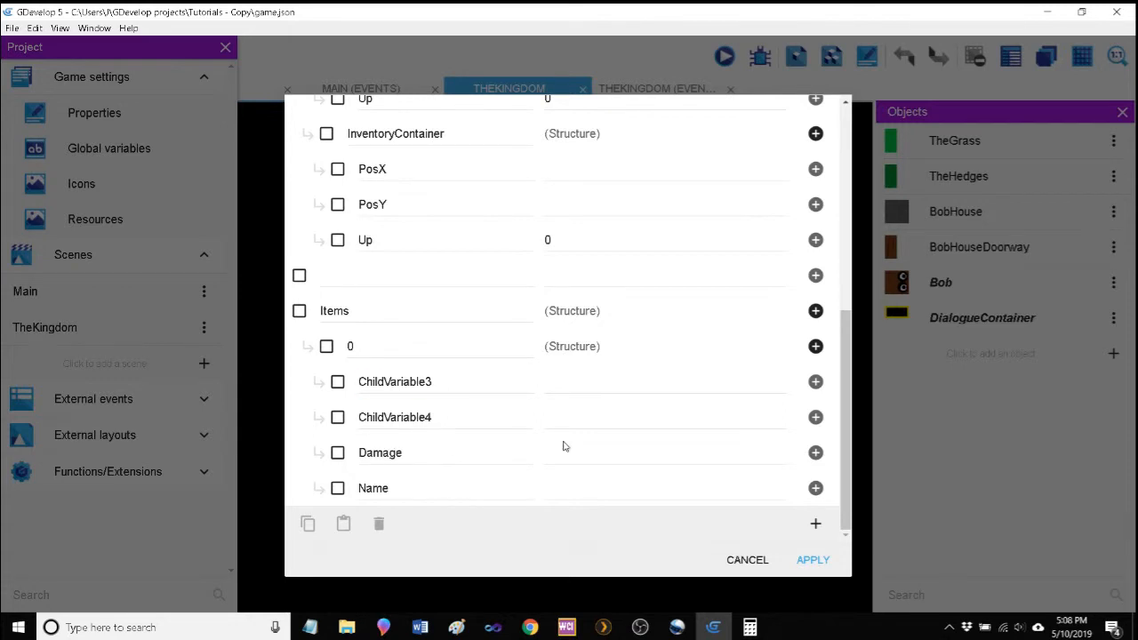
double_click(449, 374)
type("Unique")
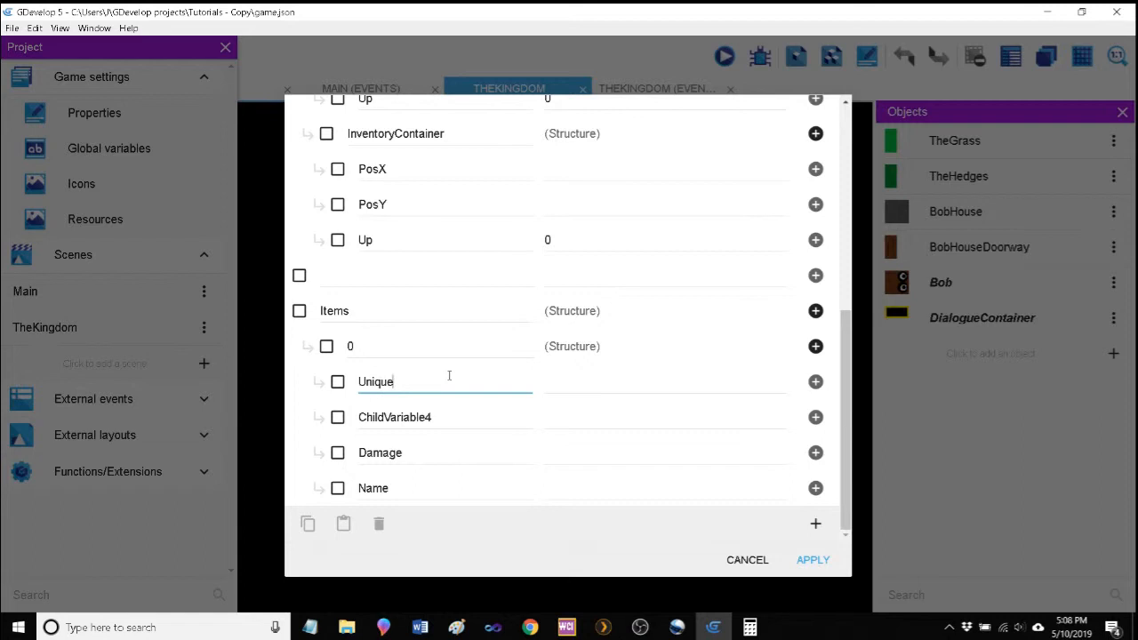
left_click(445, 487)
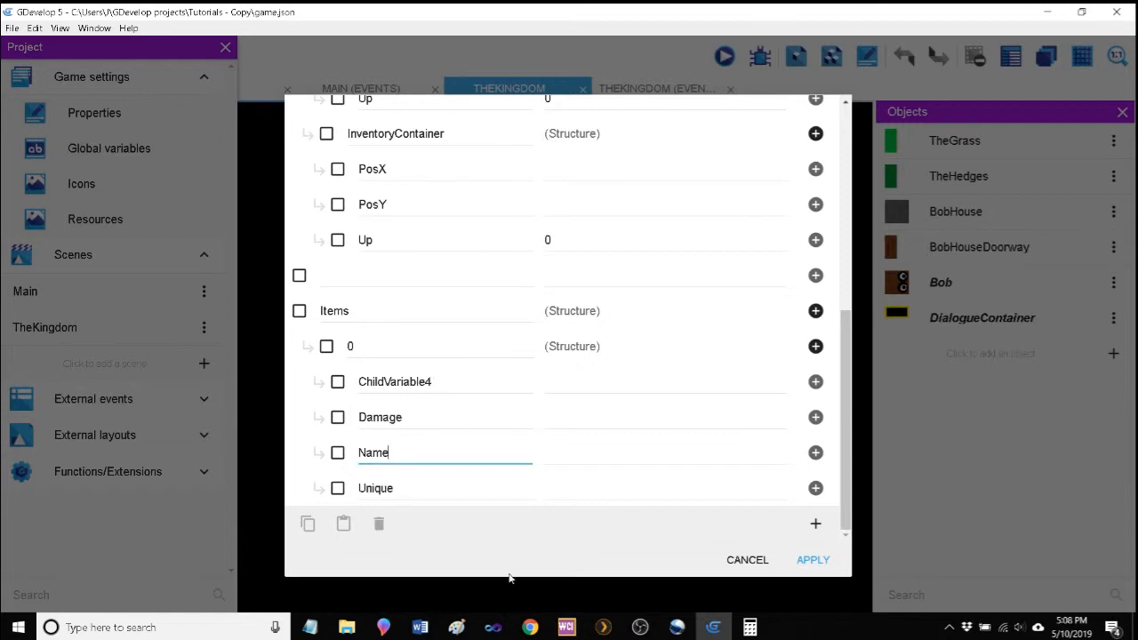
Check the remaining column name in the Game Inventory spreadsheet, return to GDevelop, and rename item 0's ChildVariable4 as Type.
left_click(529, 627)
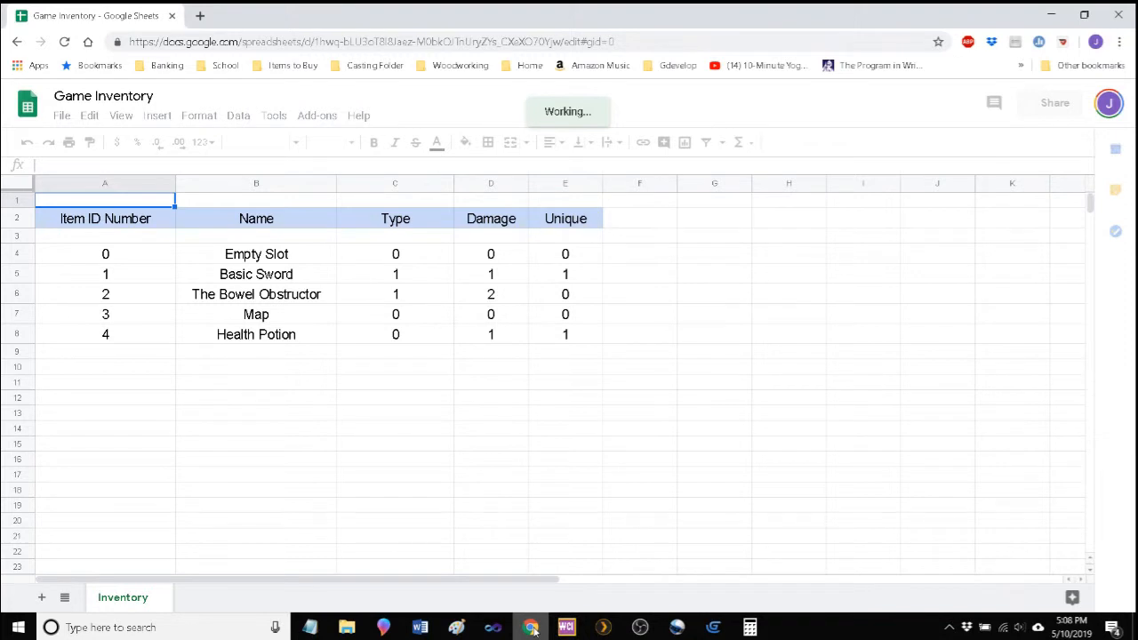
left_click(530, 628)
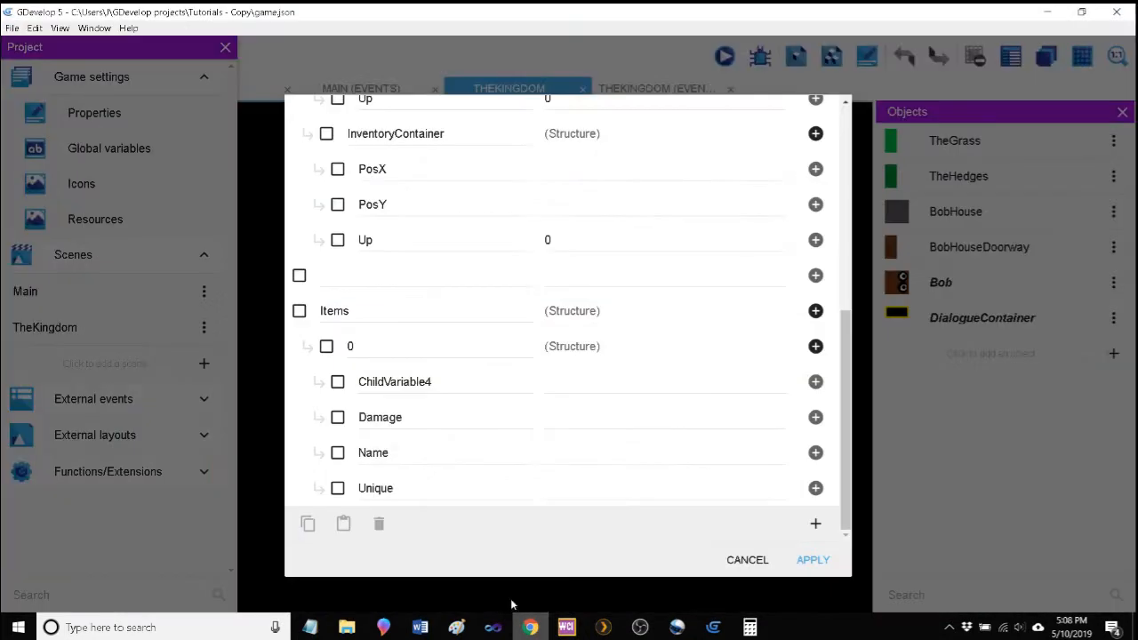
double_click(385, 382)
type("T")
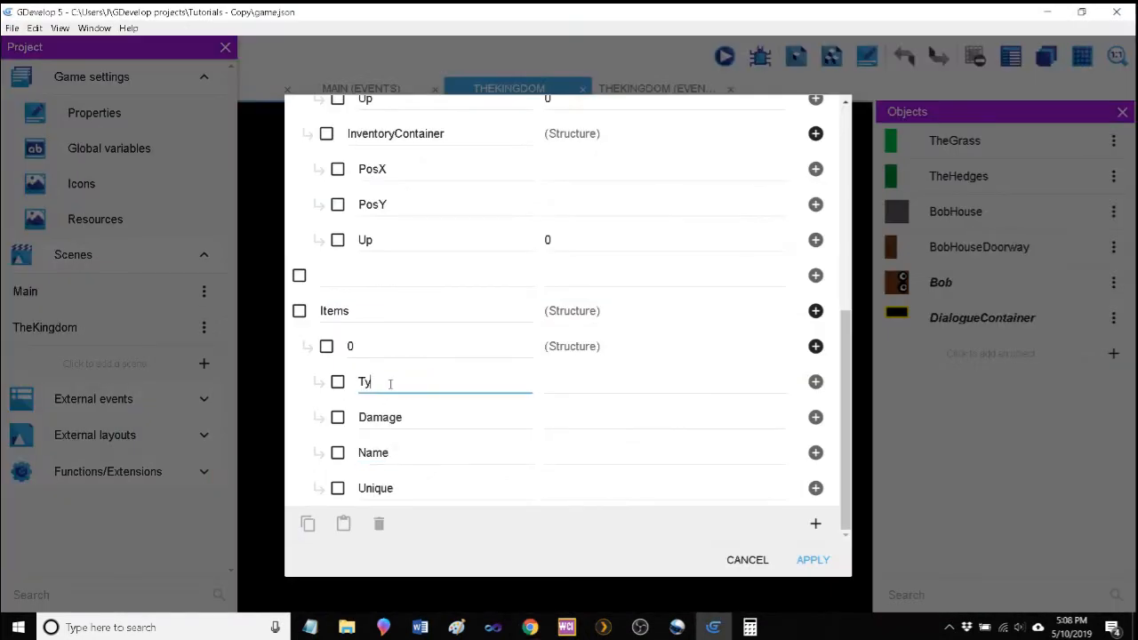
type("ype")
left_click(443, 437)
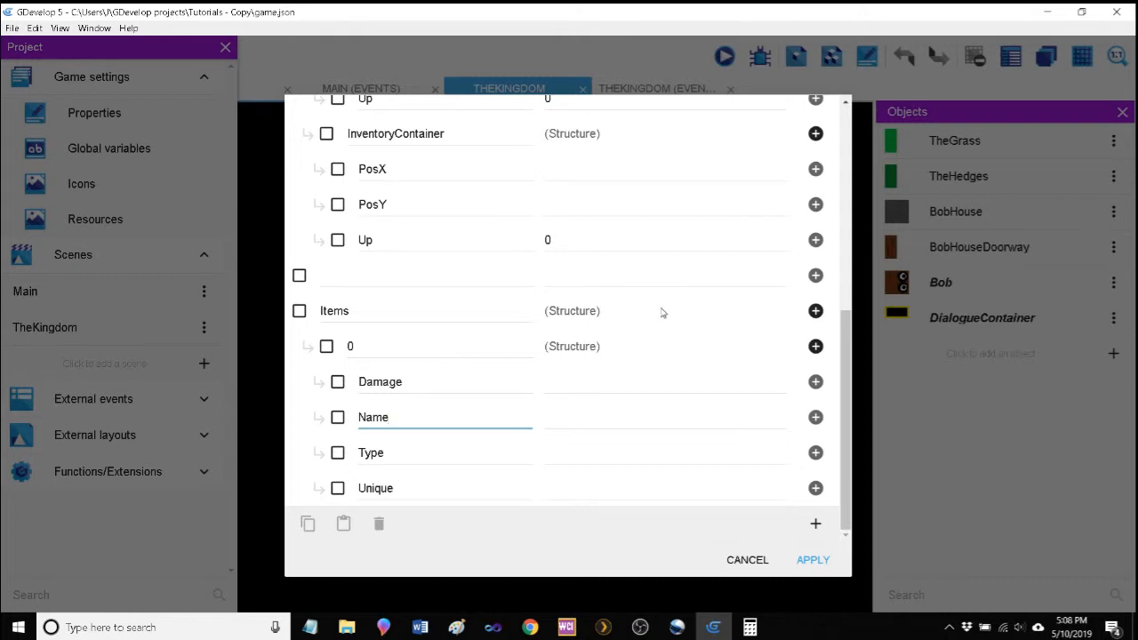
Add four more child variables directly under Items, checking the remaining item IDs in the Game Inventory spreadsheet.
left_click(815, 311)
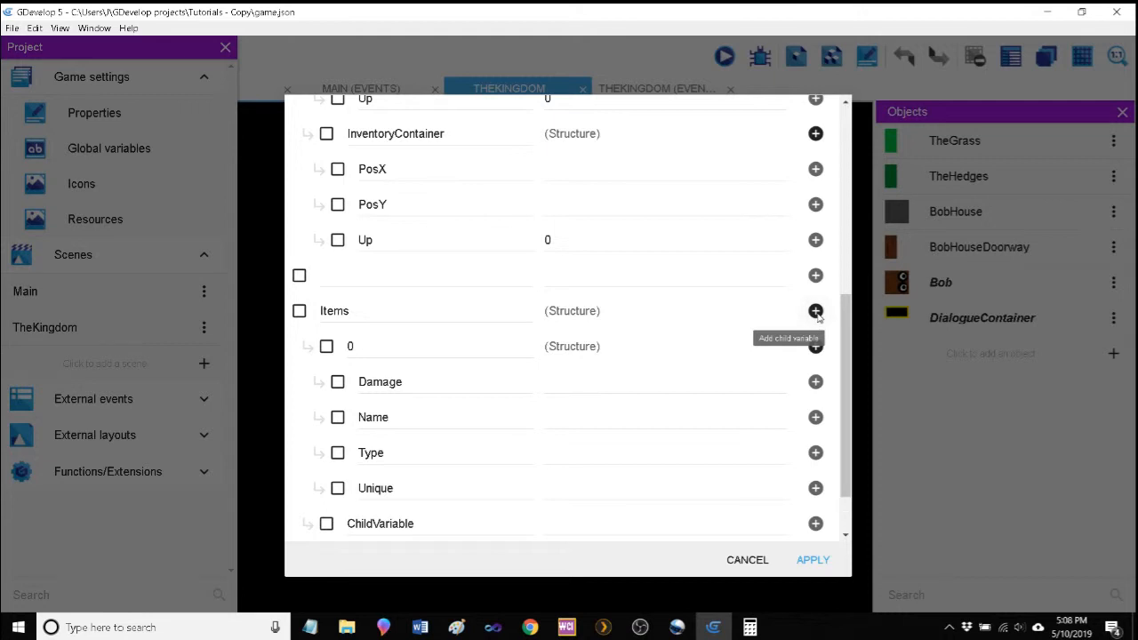
left_click(530, 627)
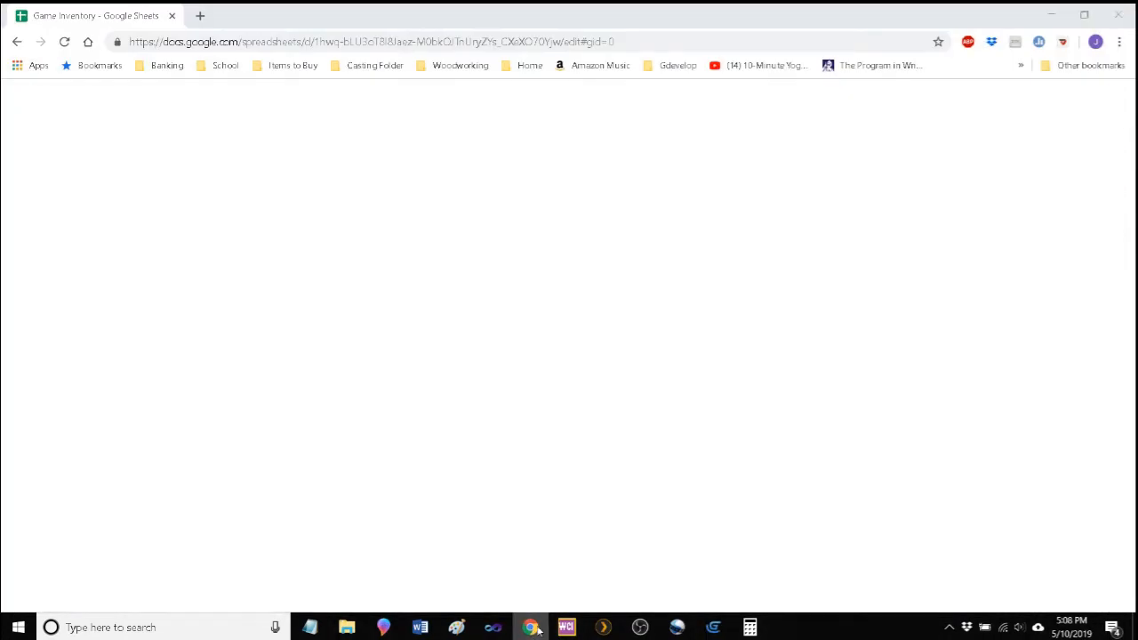
left_click(531, 628)
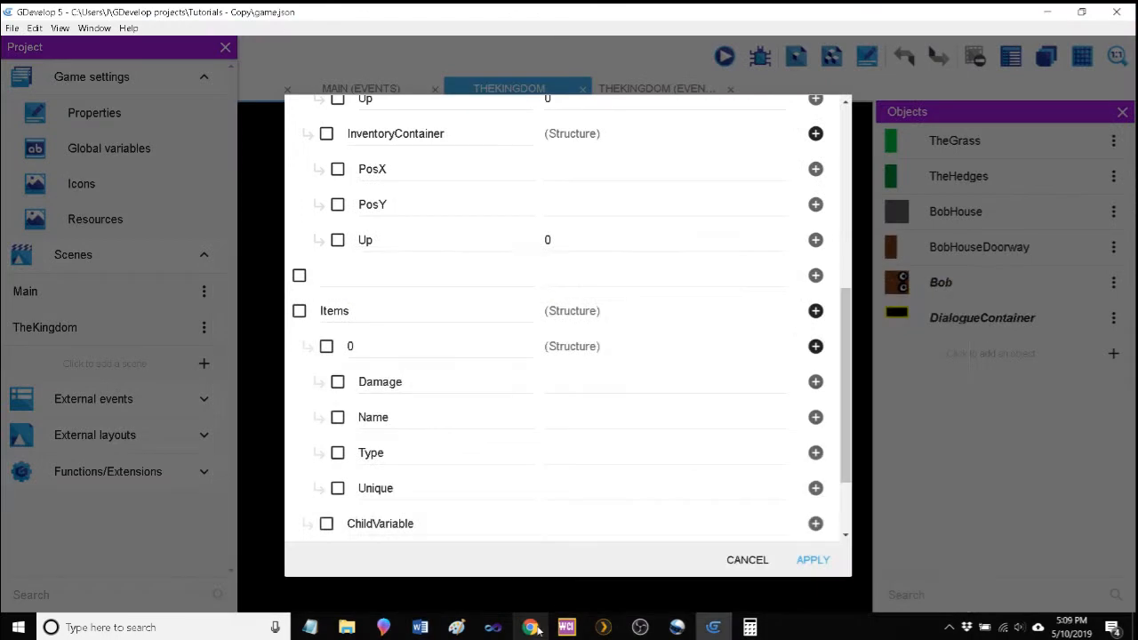
left_click(815, 311)
scroll(586, 388, "down", 2)
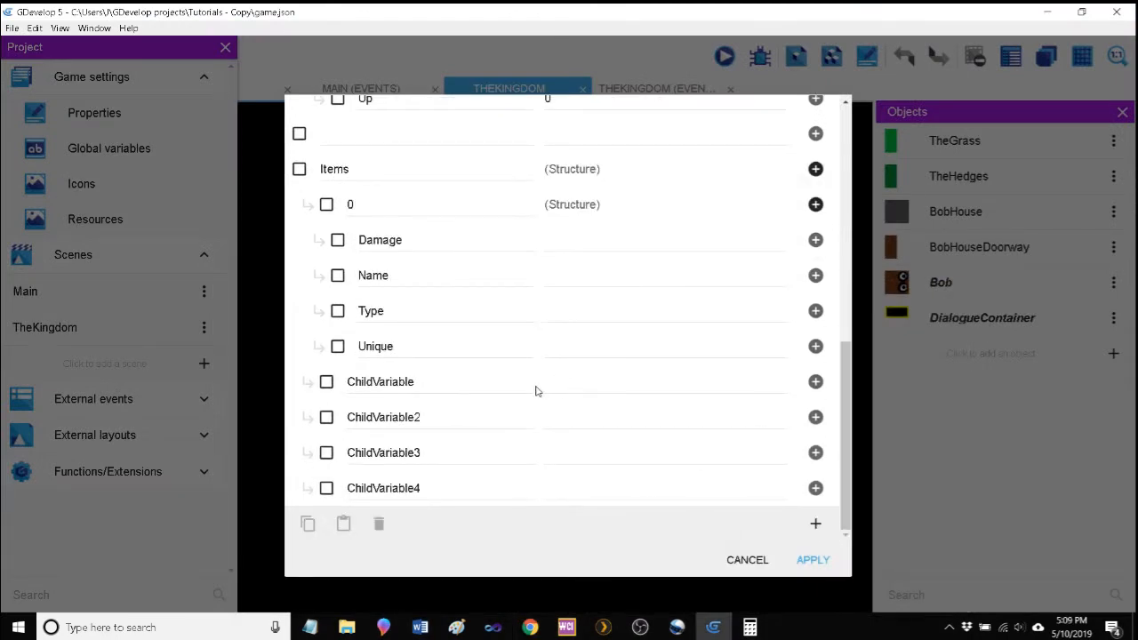
Rename the ChildVariable directly under Items as 1.
double_click(410, 385)
type("1")
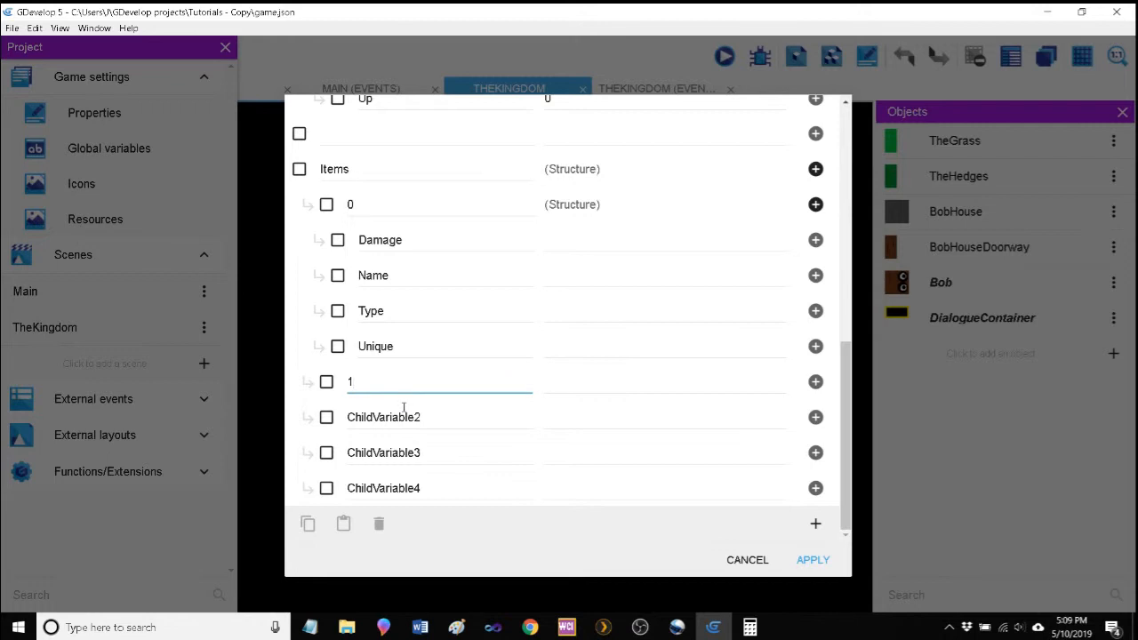
left_click(403, 409)
left_click(388, 380)
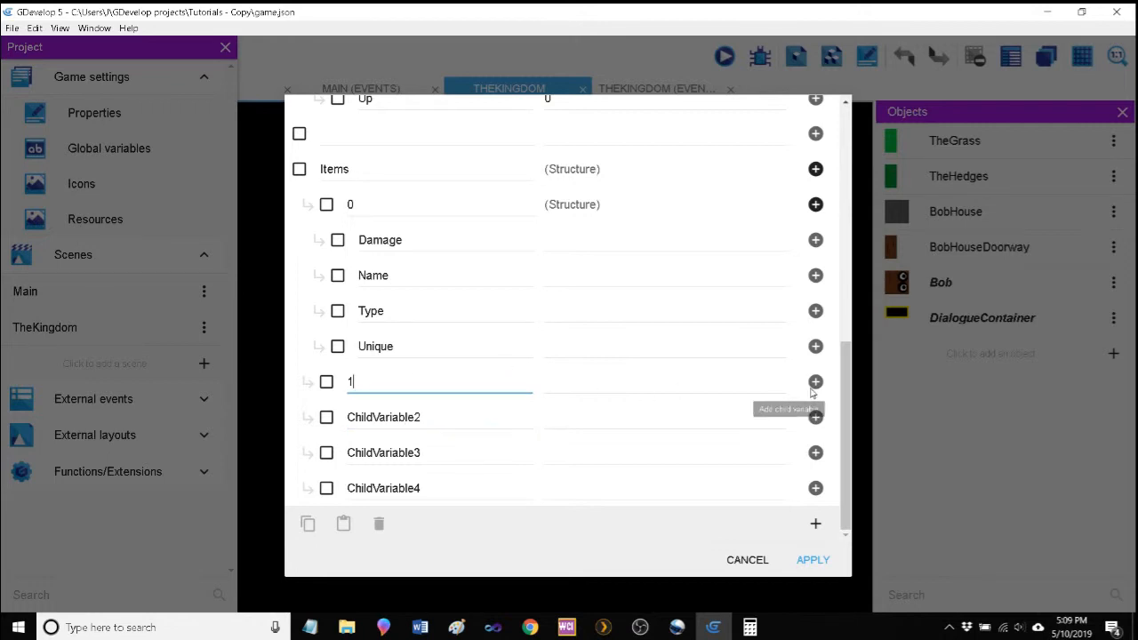
Add four child variables under item 1 of the Items structure.
left_click(815, 383)
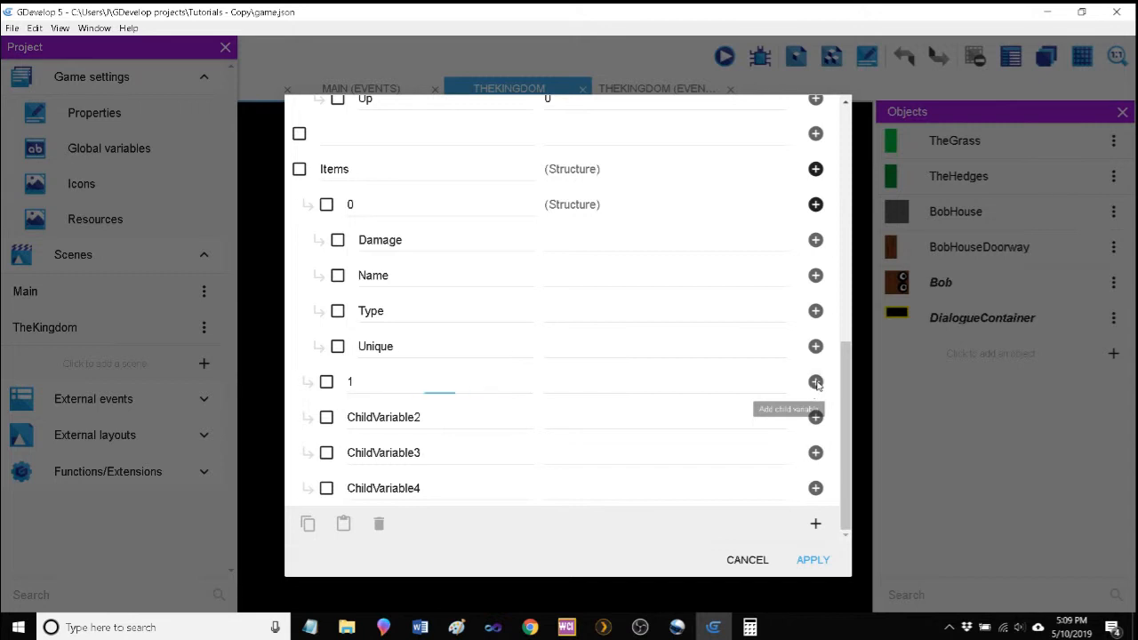
left_click(815, 383)
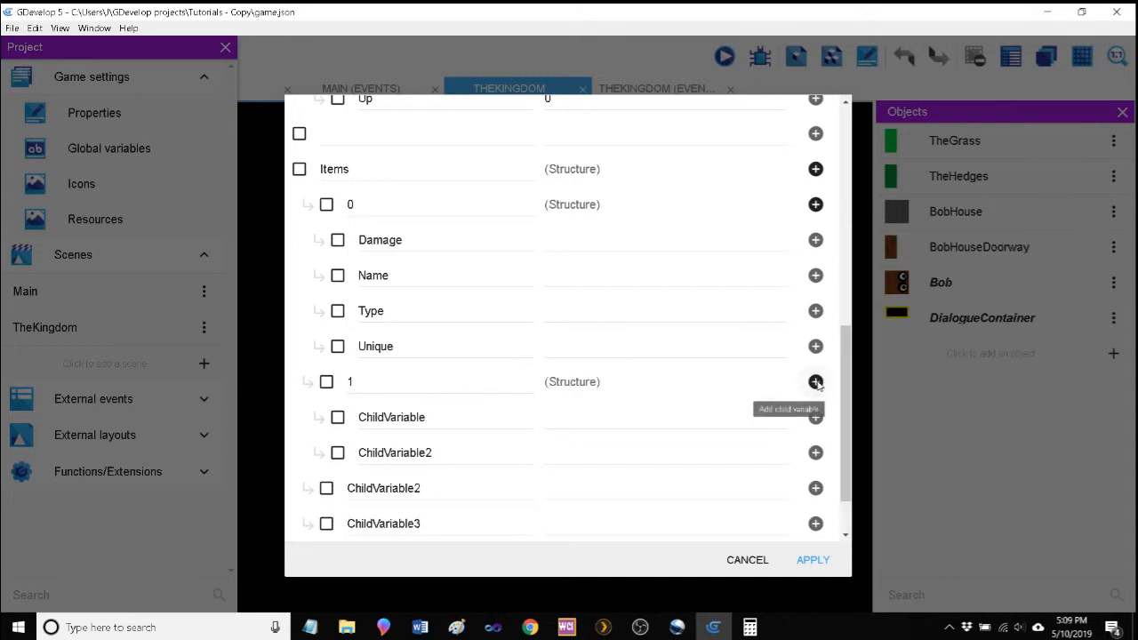
left_click(815, 383)
left_click(815, 383)
Rename item 1's ChildVariable as Damage and its ChildVariable2 as Name.
double_click(396, 420)
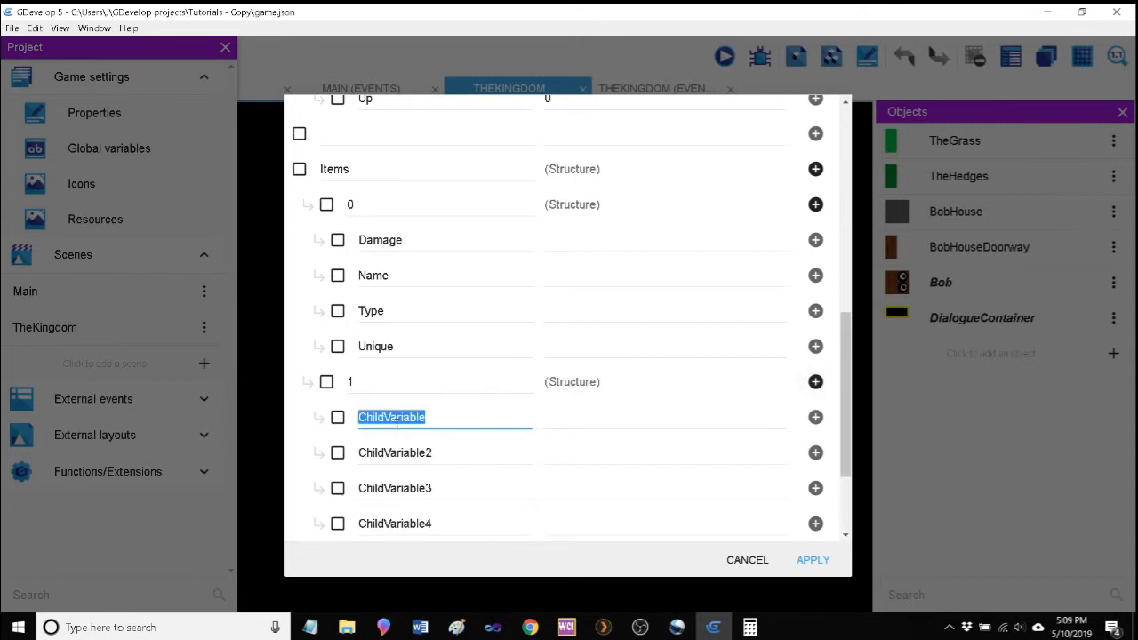
type("Damage")
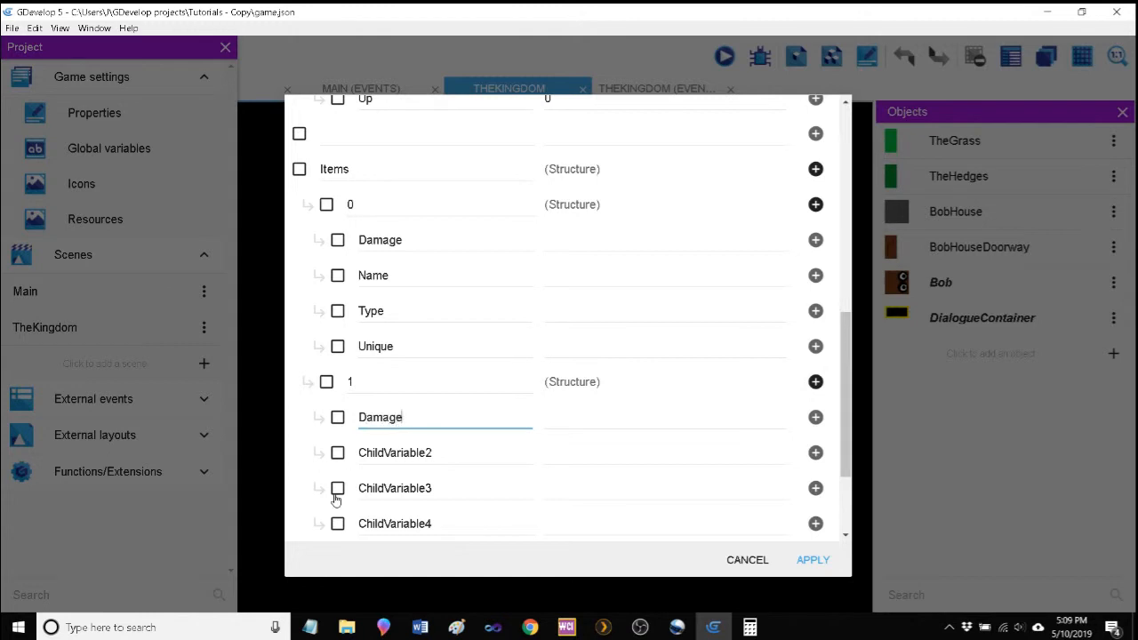
left_click(340, 531)
double_click(391, 416)
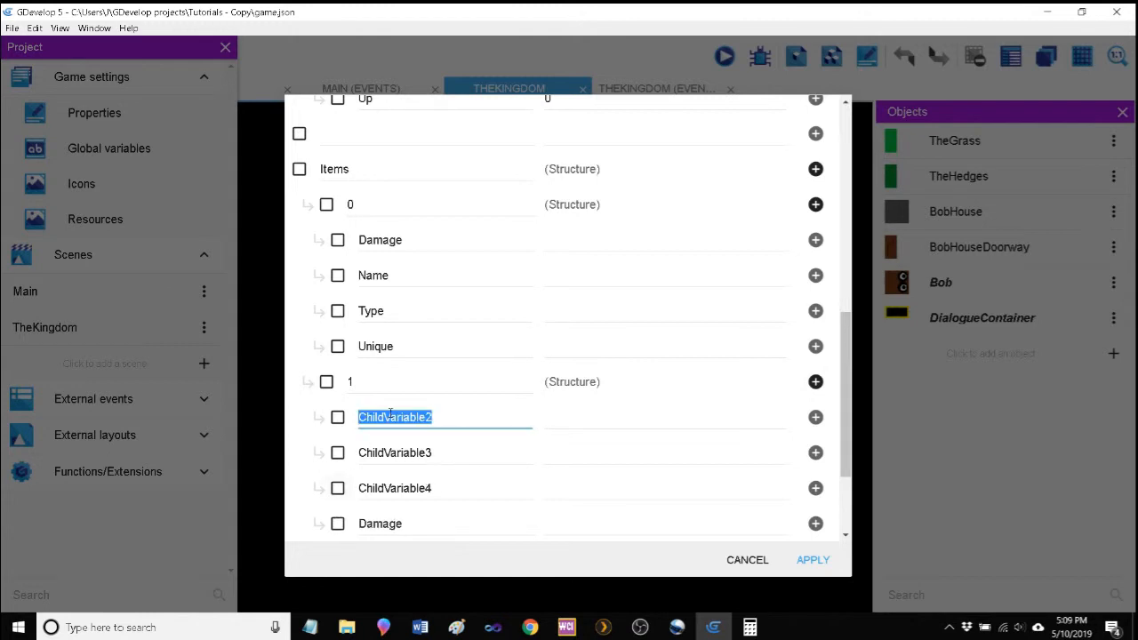
type("Name")
left_click(391, 417)
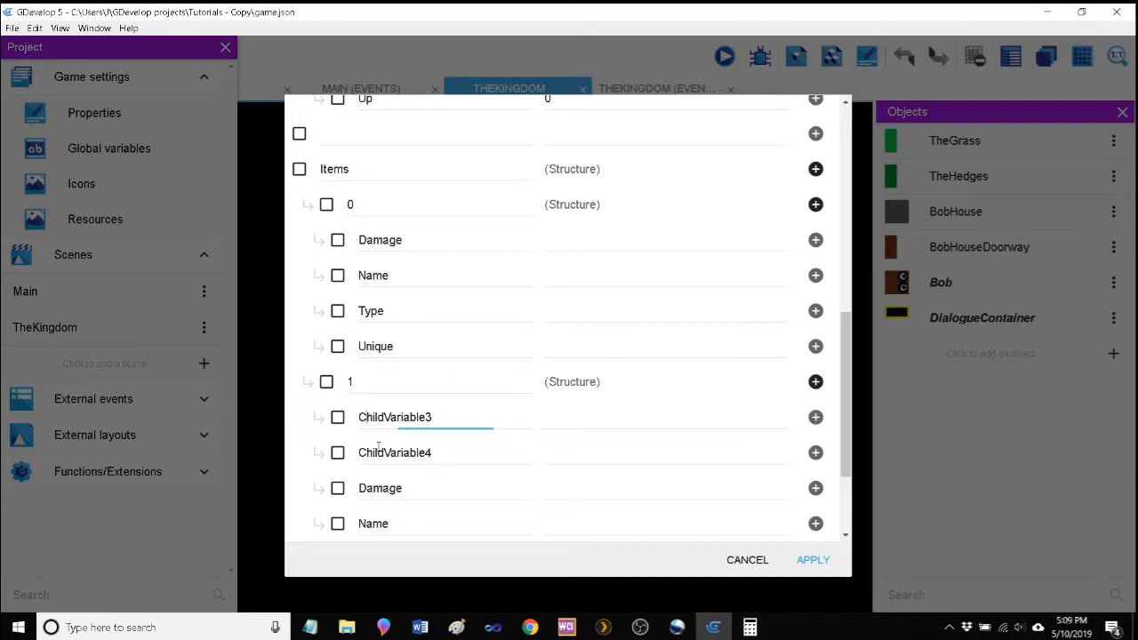
Rename item 1's ChildVariable3 as Type and its ChildVariable4 as Unique.
double_click(391, 417)
type("Type")
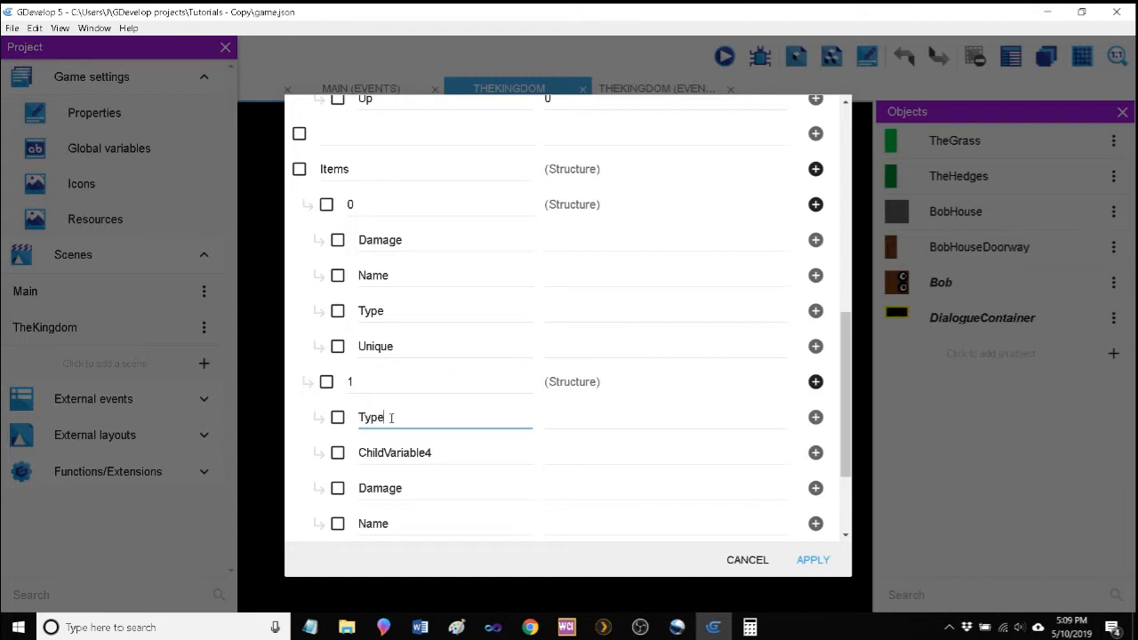
left_click(388, 456)
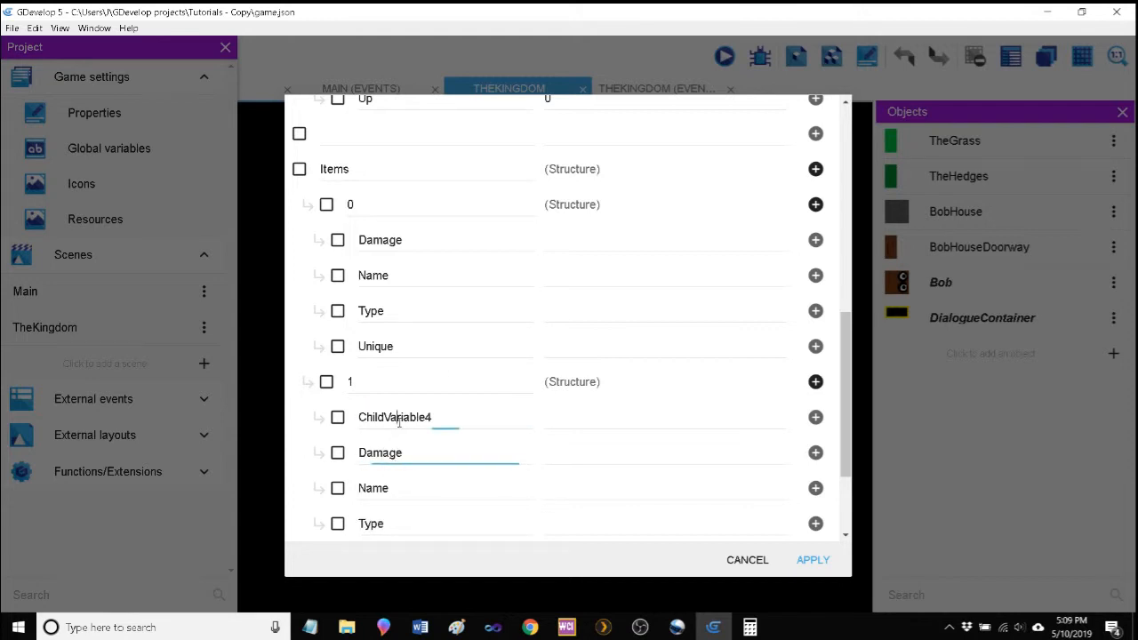
double_click(397, 417)
type("Unique")
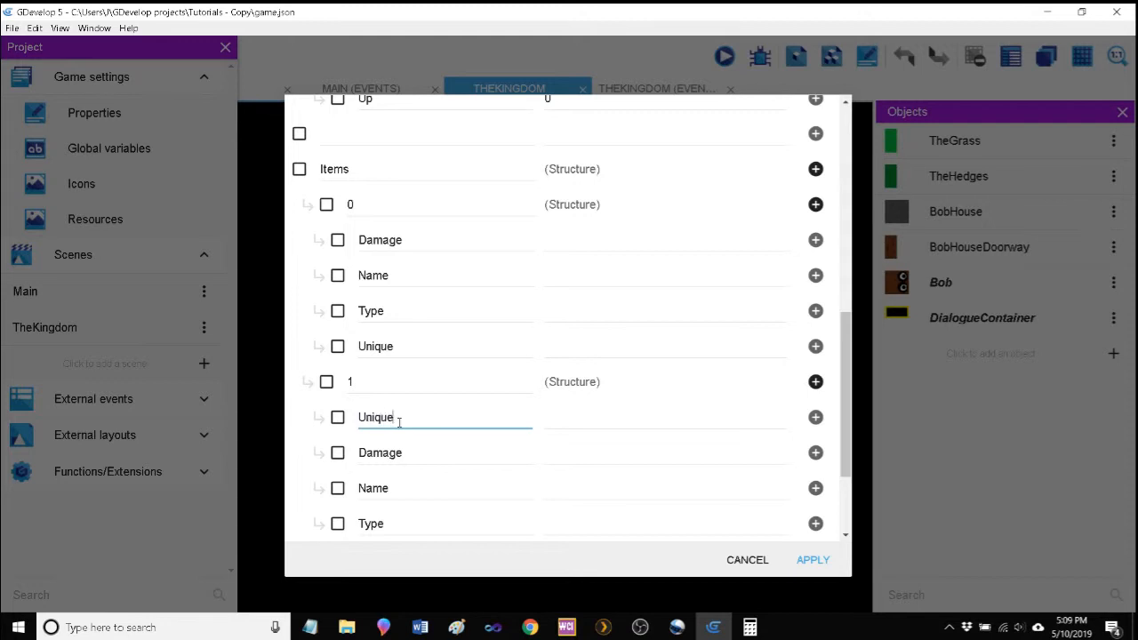
left_click(458, 463)
Rename the ChildVariable2 directly under Items as 2.
scroll(505, 424, "down", 3)
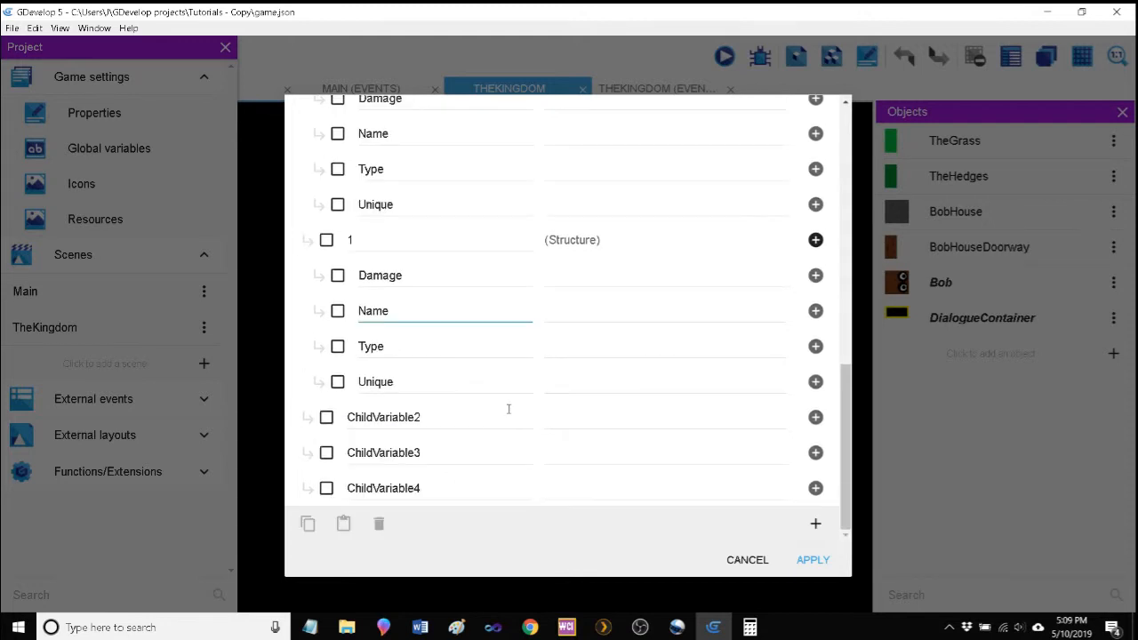
left_click(402, 421)
double_click(401, 421)
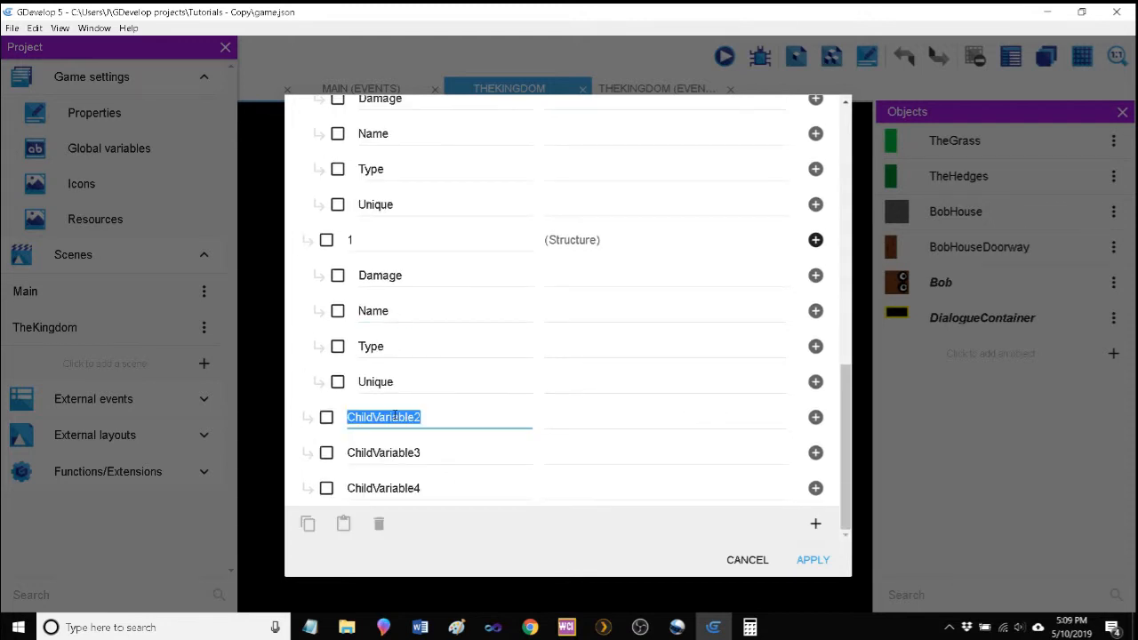
type("2")
left_click(520, 451)
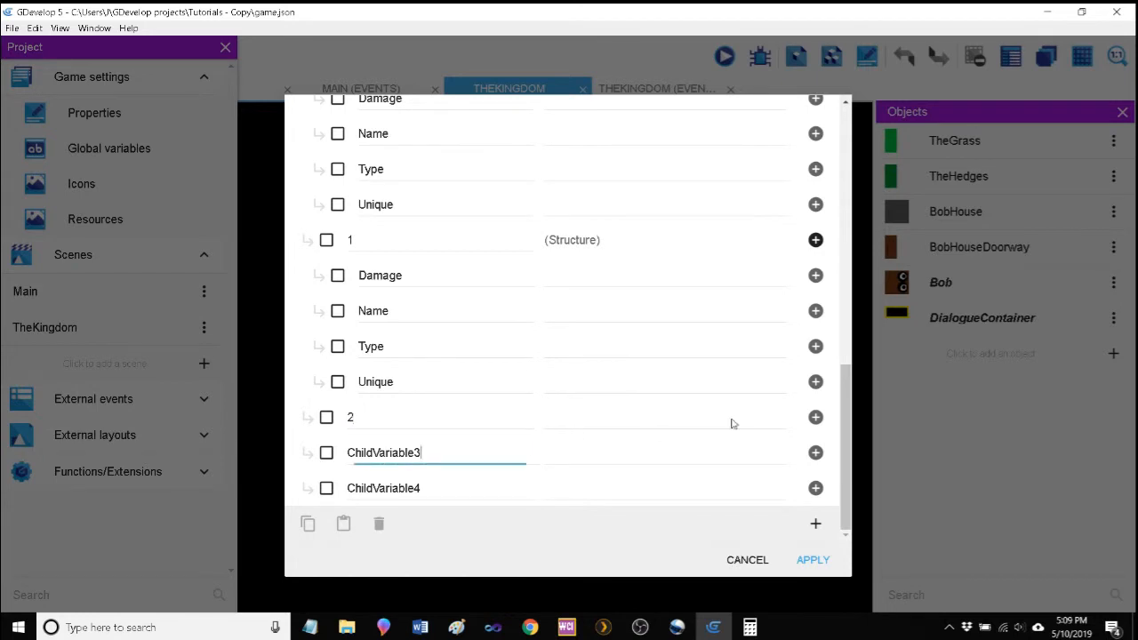
Add four child variables under item 2 of the Items structure.
left_click(816, 416)
left_click(816, 417)
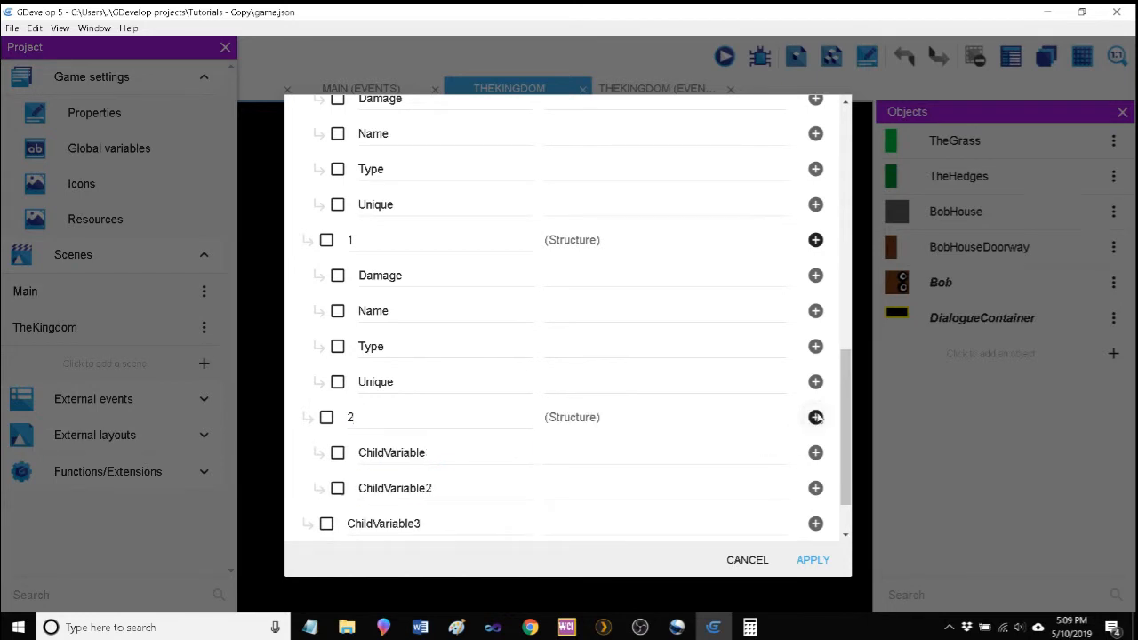
left_click(818, 418)
left_click(817, 418)
Rename item 2's ChildVariable as Damage and its ChildVariable2 as Type.
scroll(480, 472, "down", 1)
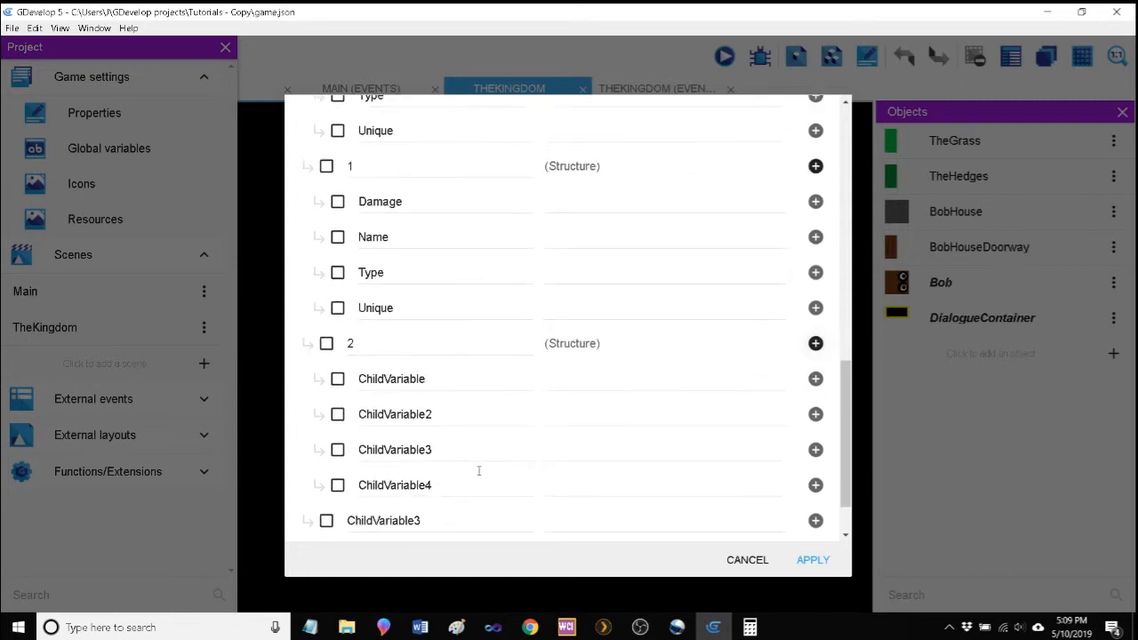
double_click(412, 380)
type("Damage")
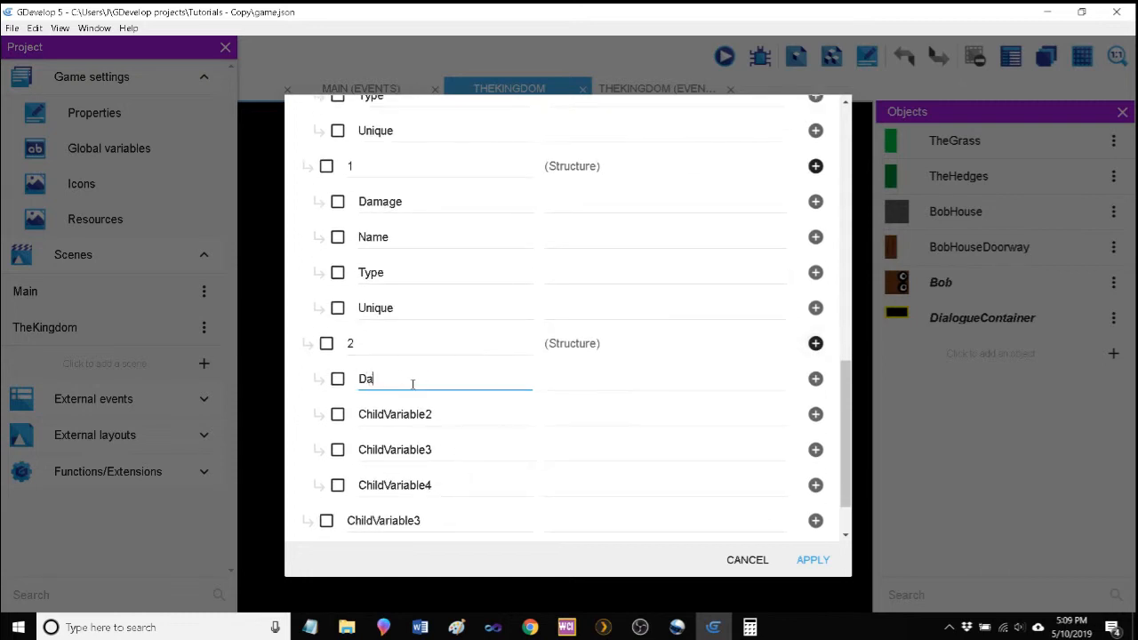
left_click(417, 416)
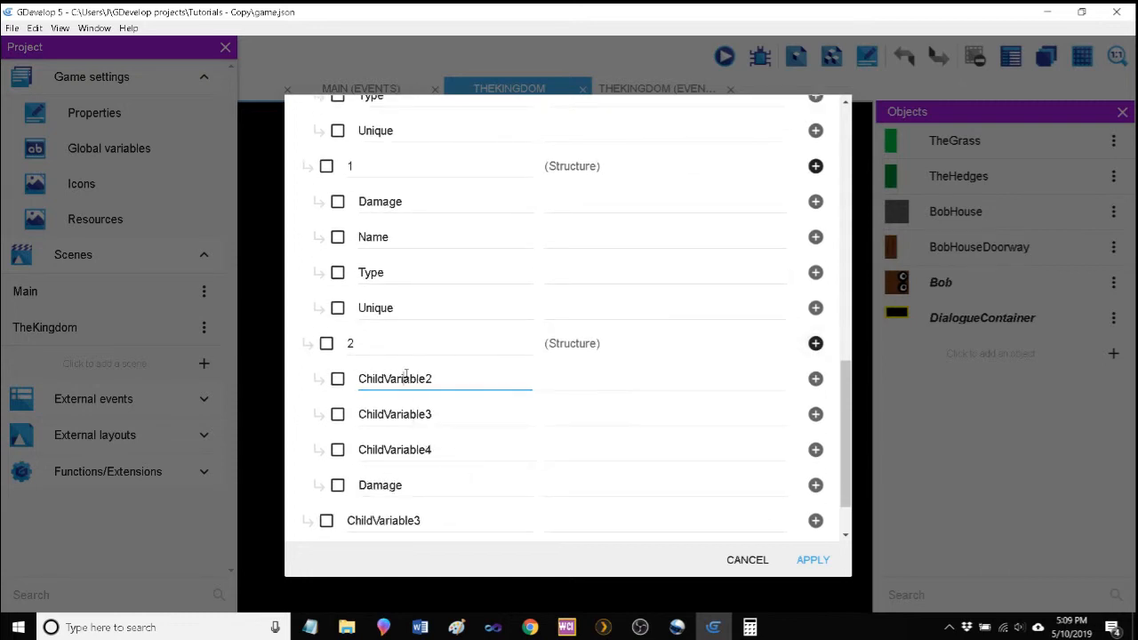
double_click(408, 377)
type("Type")
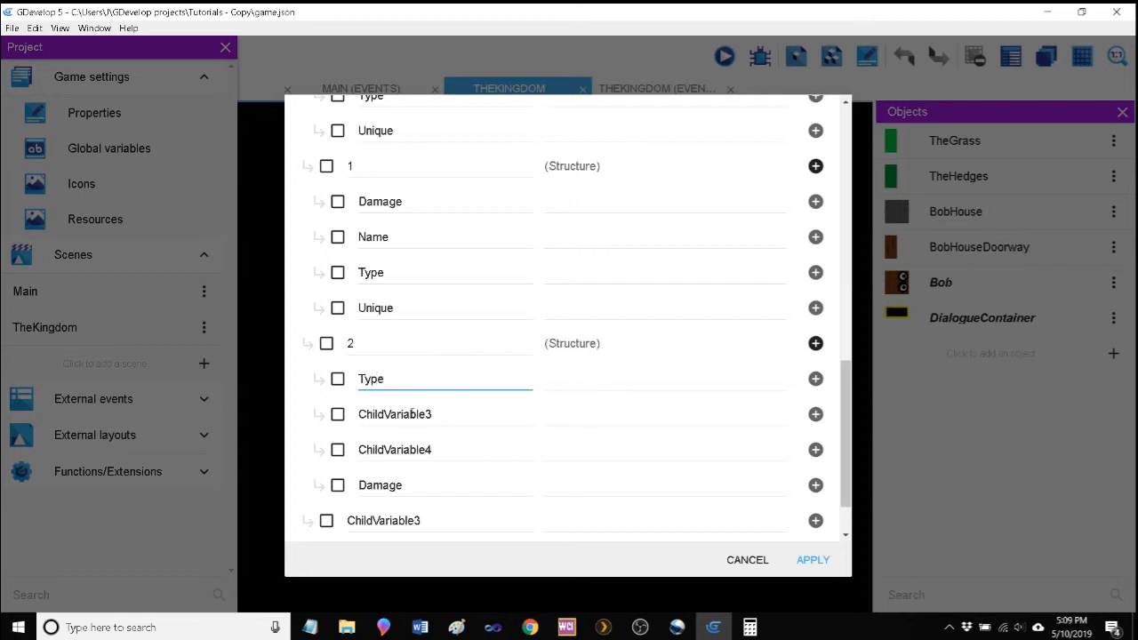
left_click(413, 412)
Rename item 2's ChildVariable3 as Name and its ChildVariable4 as Unique.
double_click(393, 380)
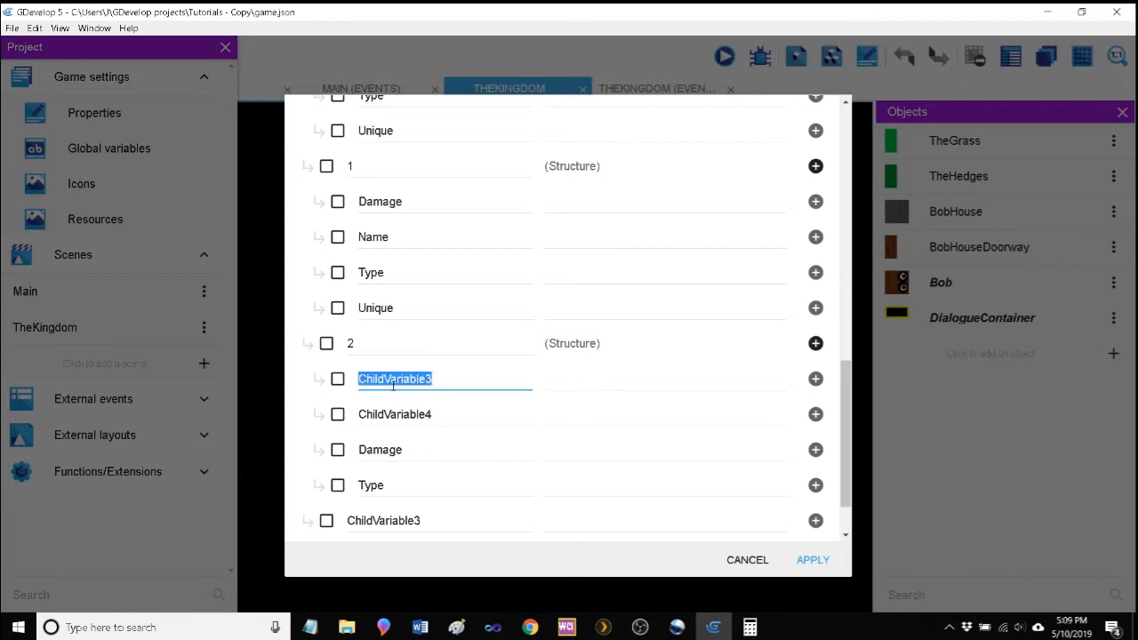
type("Name")
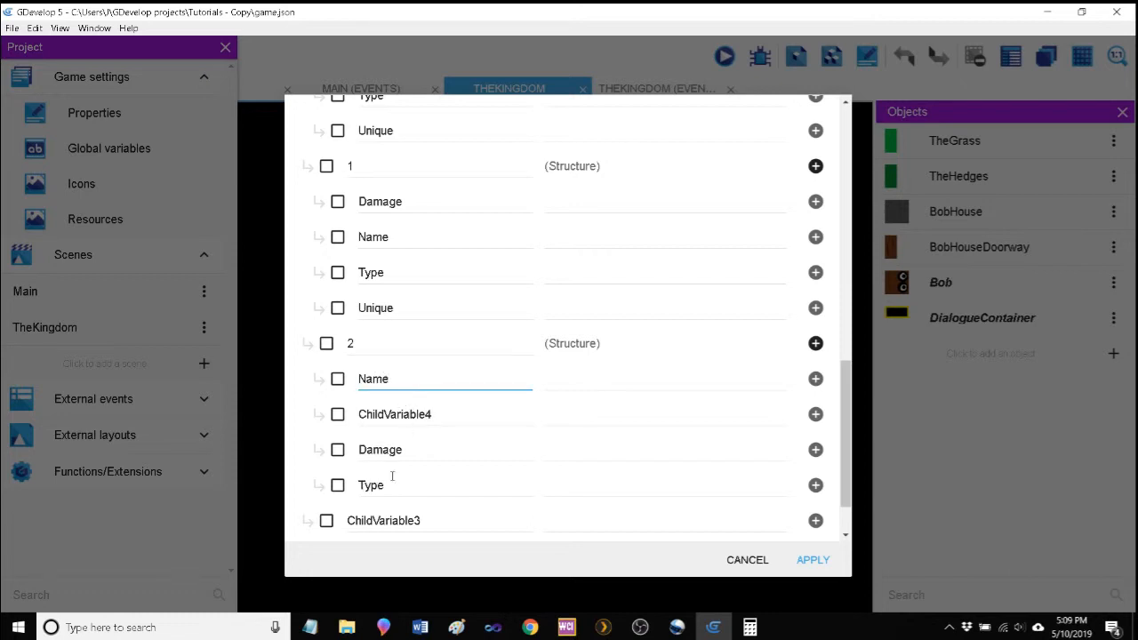
left_click(392, 473)
double_click(396, 380)
type("Unique")
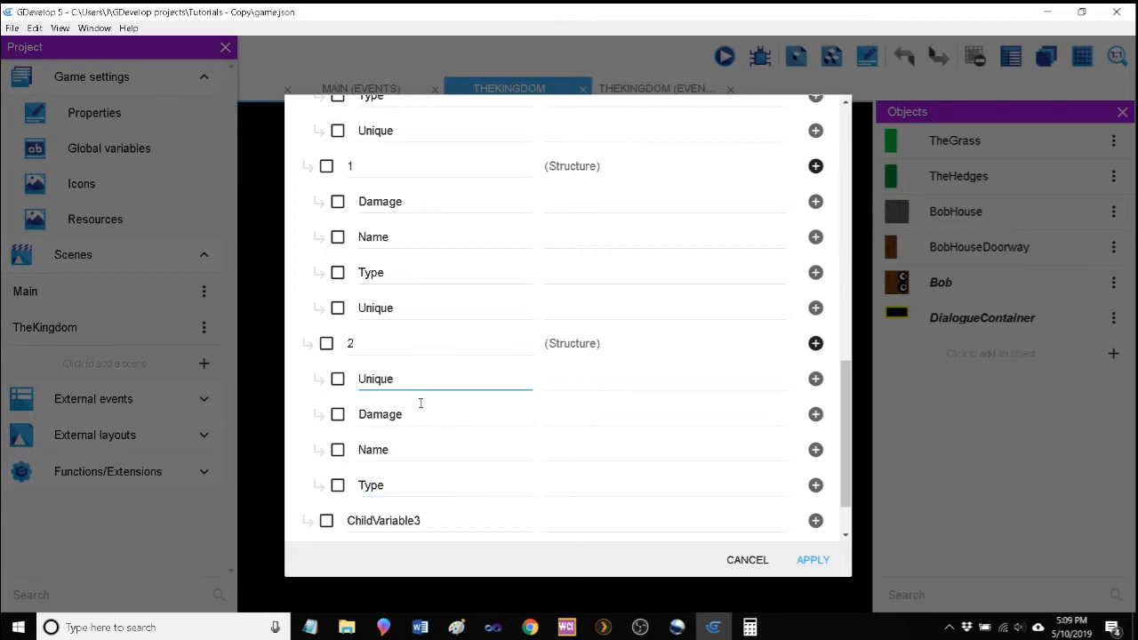
scroll(420, 402, "down", 1)
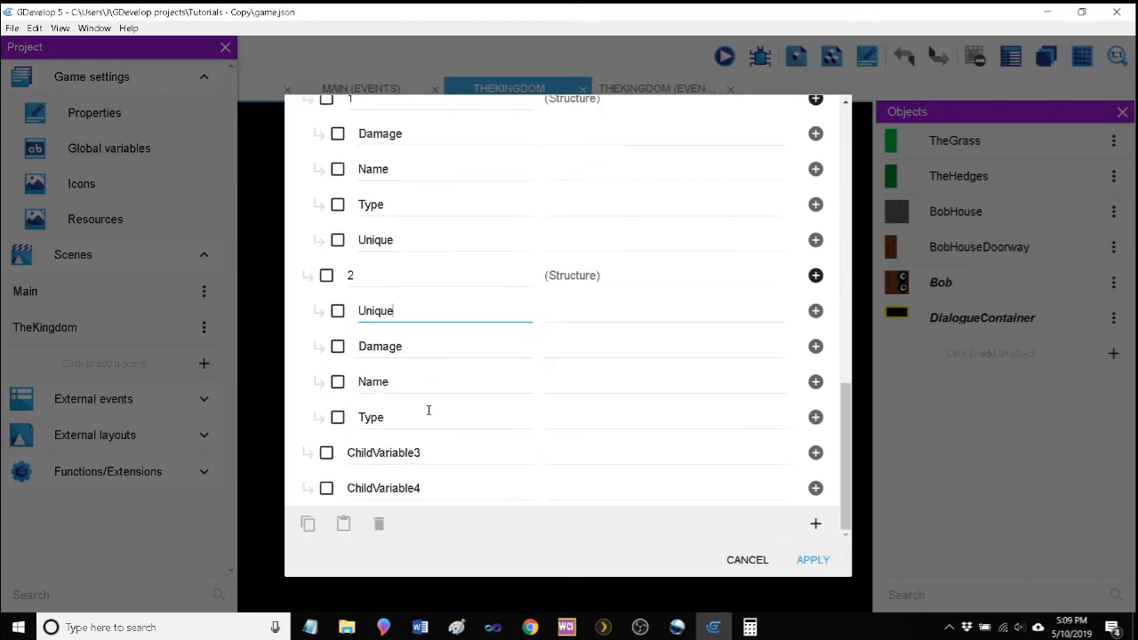
left_click(424, 408)
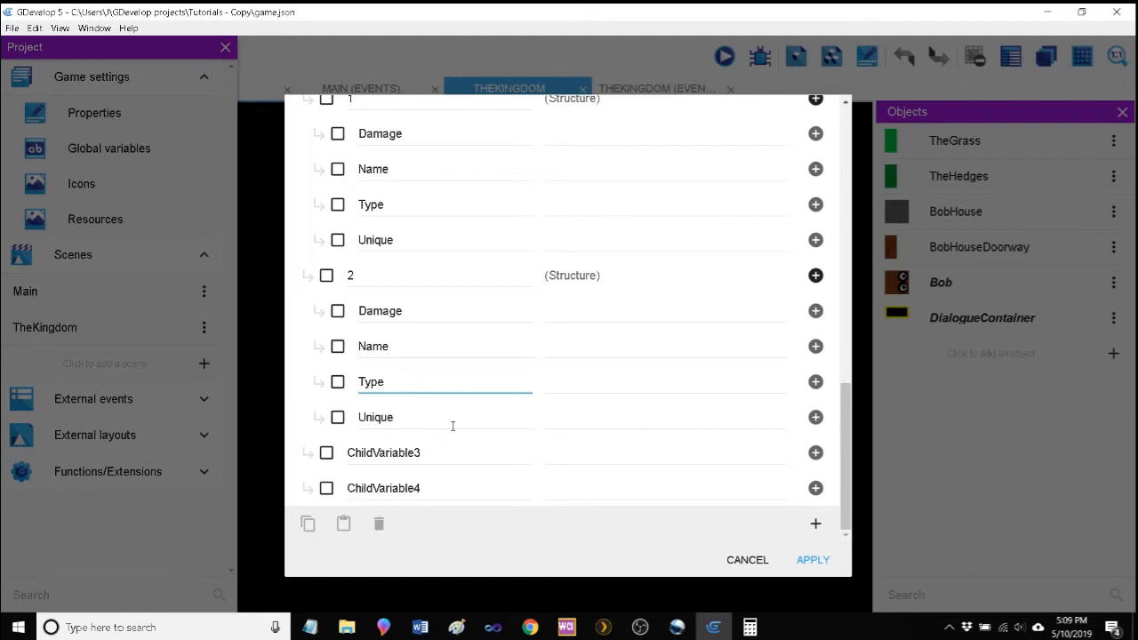
Rename the ChildVariable3 directly under Items as 3 and add four child variables under it.
double_click(383, 449)
type("3")
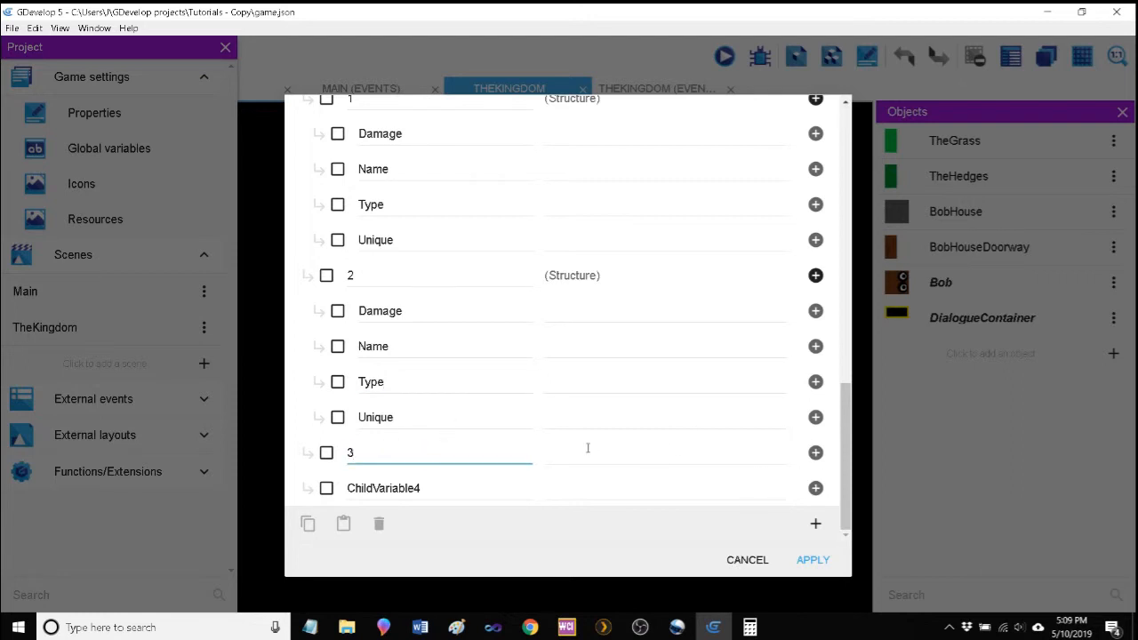
left_click(816, 453)
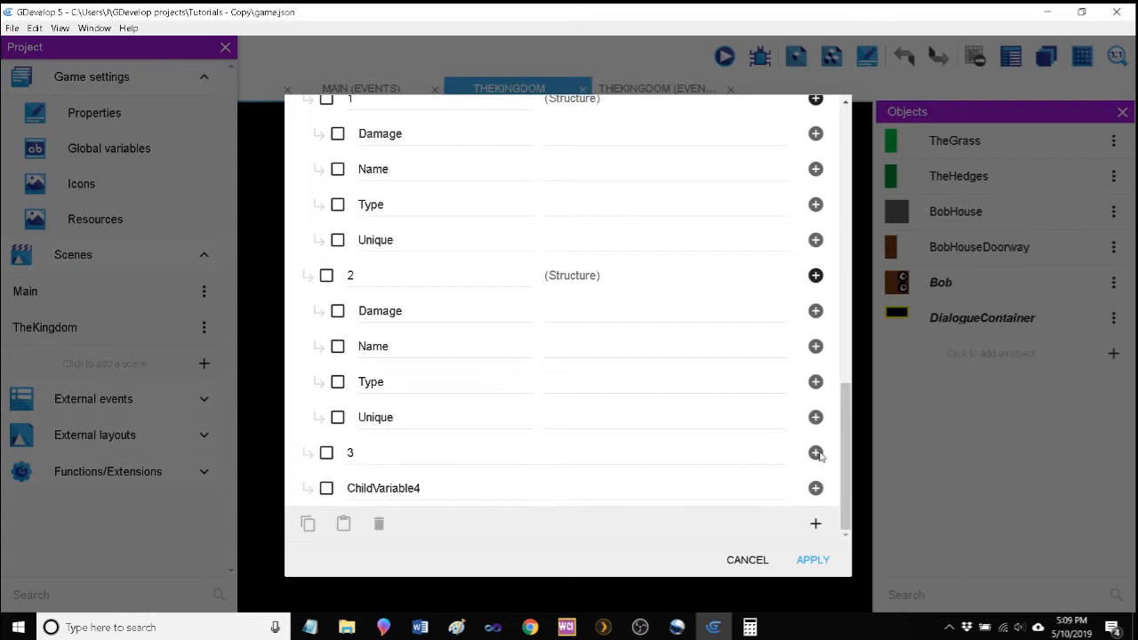
left_click(816, 453)
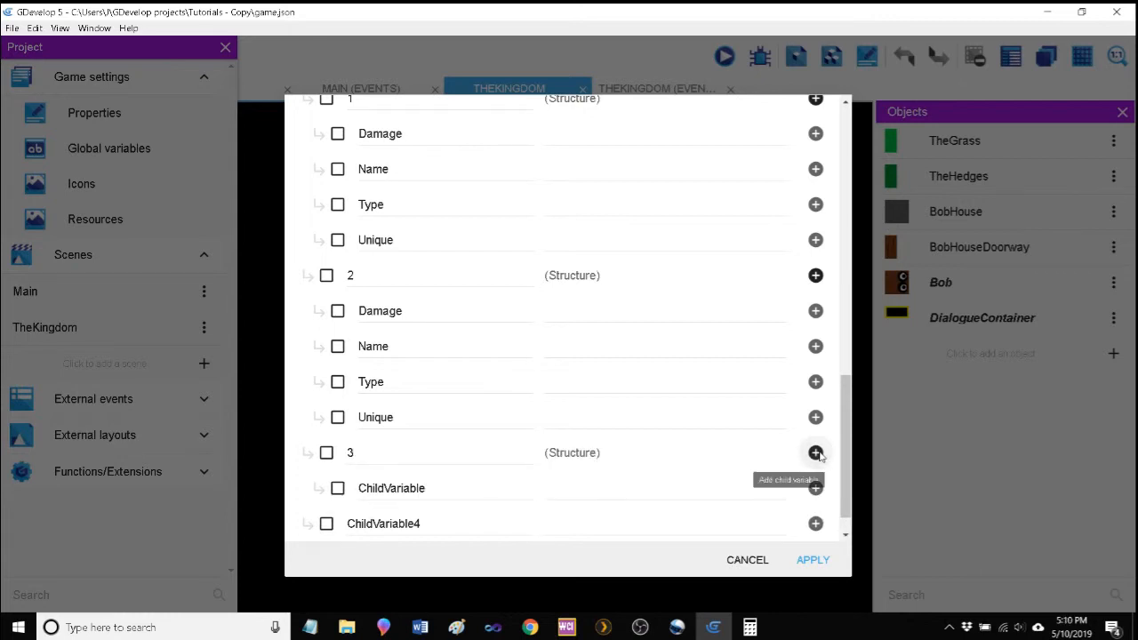
left_click(815, 454)
left_click(817, 454)
left_click(818, 454)
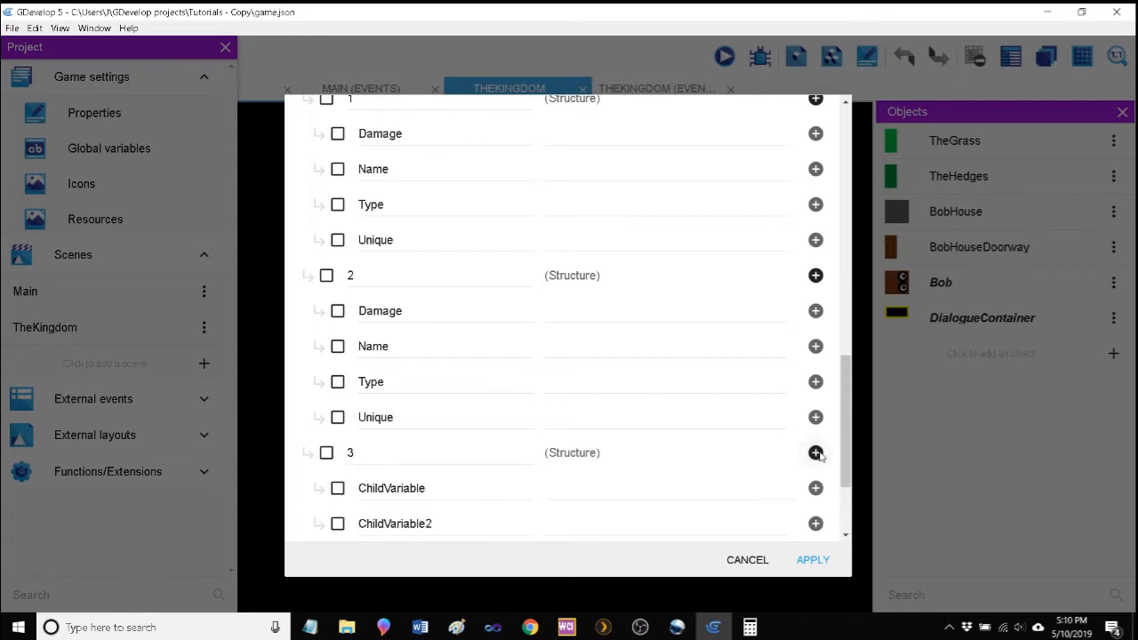
Rename item 3's ChildVariable as Damage and its ChildVariable2 as Name.
scroll(523, 453, "down", 2)
double_click(438, 352)
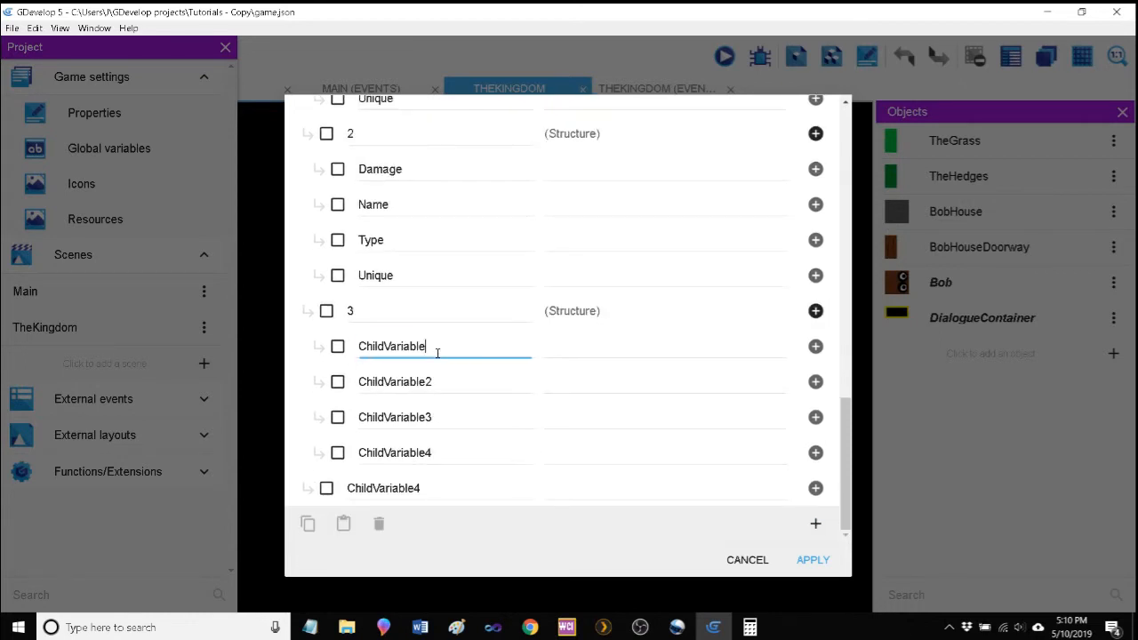
type("Damage")
left_click(405, 409)
double_click(396, 348)
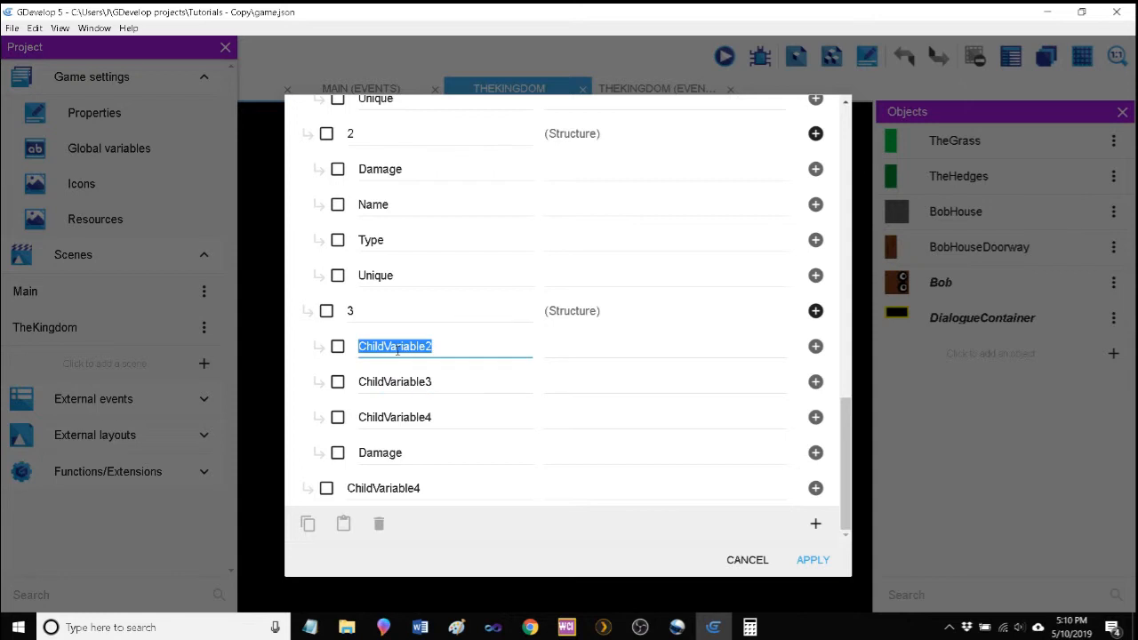
type("Name")
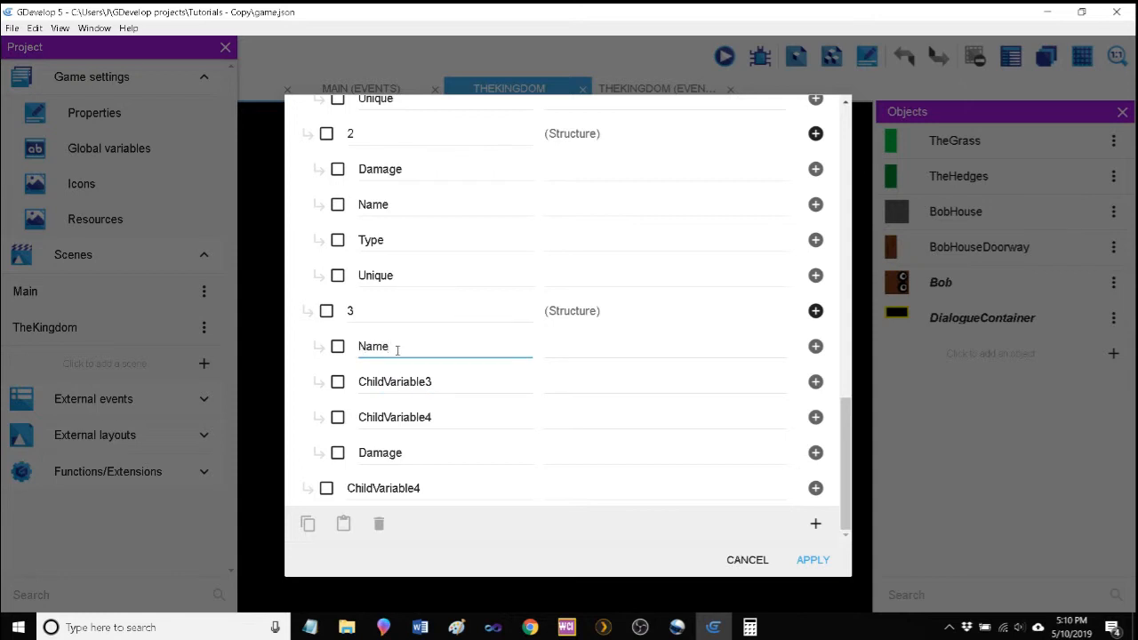
left_click(390, 423)
Rename item 3's ChildVariable3 as Type and its ChildVariable4 as Unique.
double_click(394, 348)
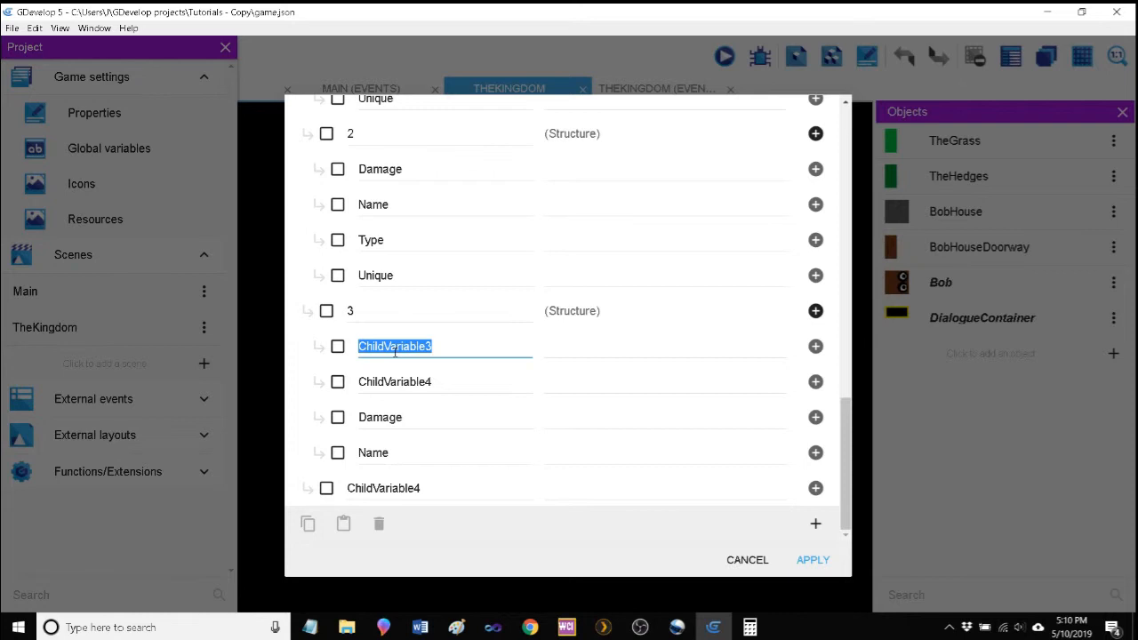
type("Type")
left_click(391, 384)
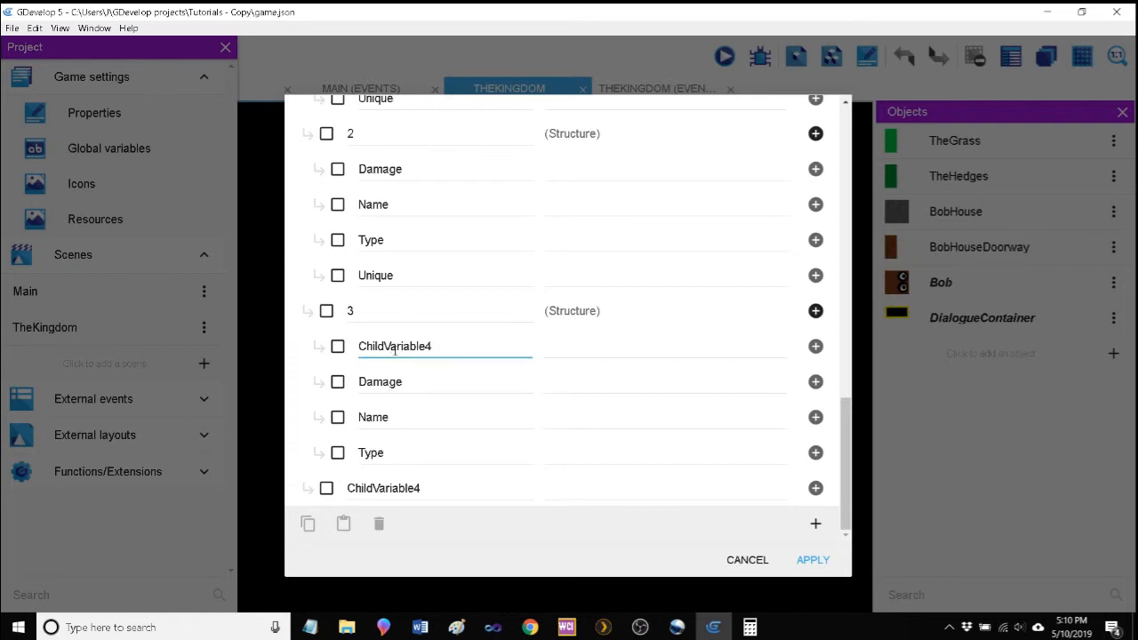
double_click(395, 348)
type("Unique")
left_click(432, 394)
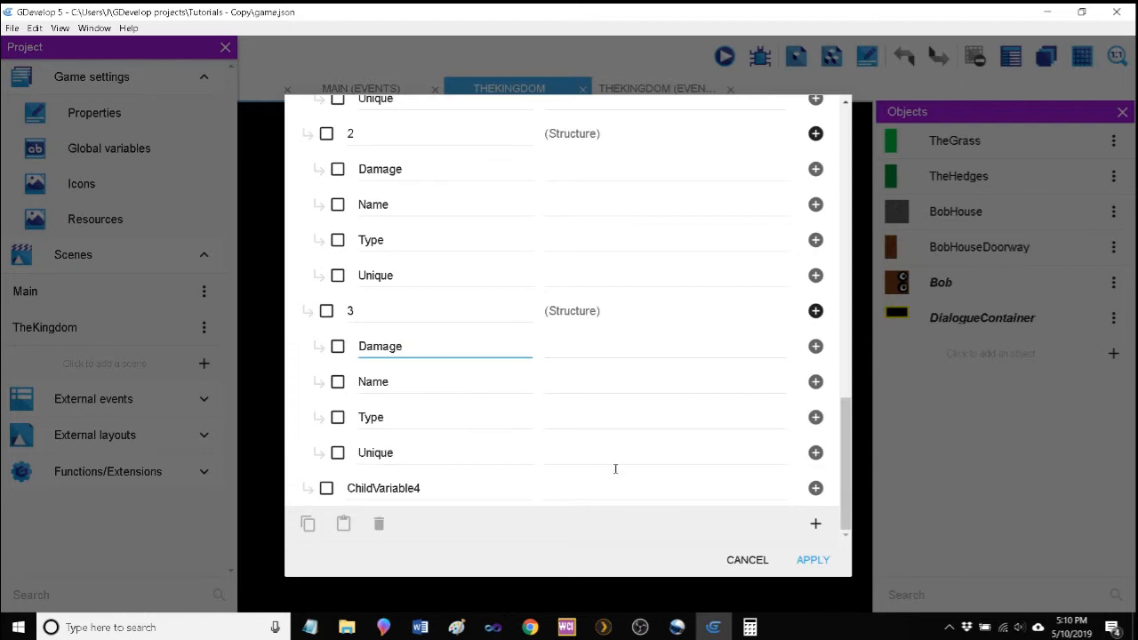
Rename the ChildVariable4 directly under Items as 4 and add four child variables under it.
double_click(420, 490)
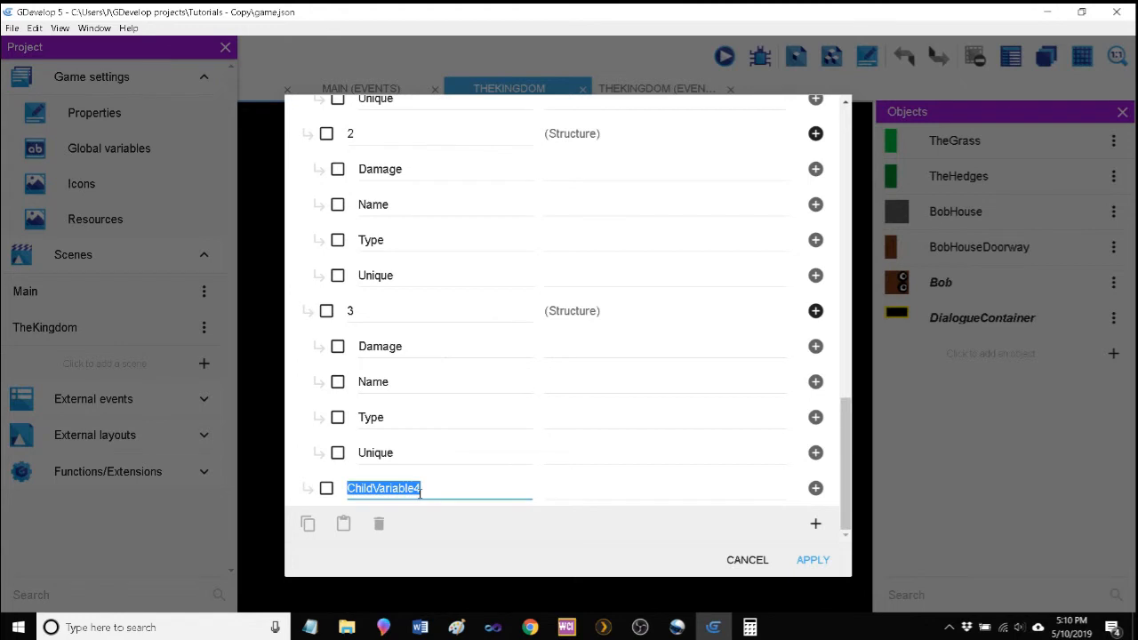
type("4")
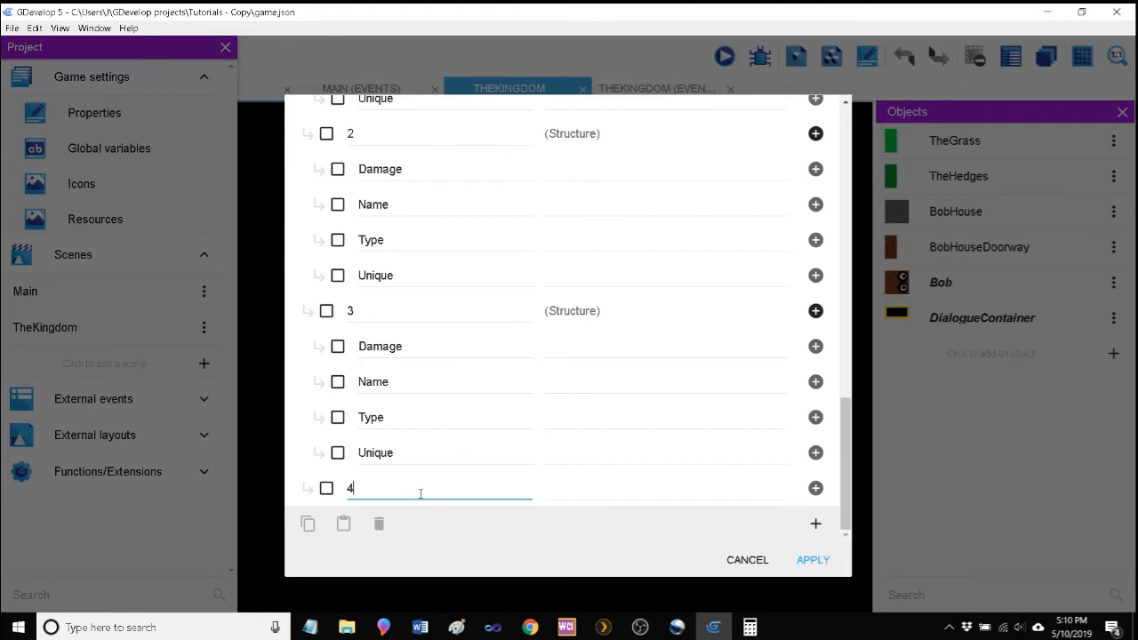
left_click(815, 488)
left_click(816, 488)
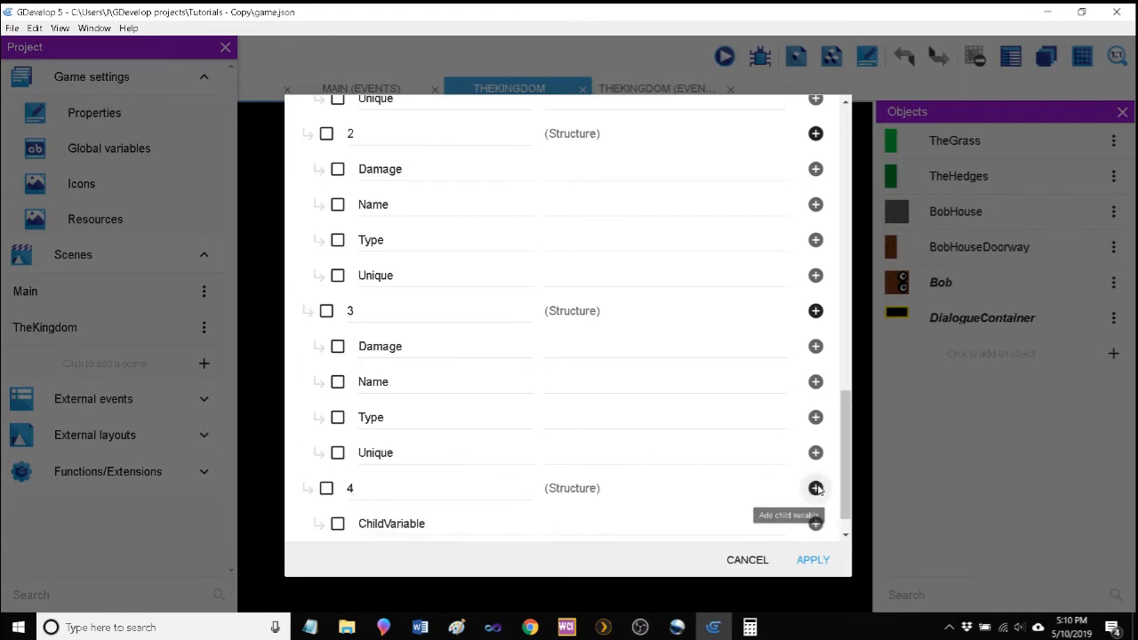
left_click(818, 489)
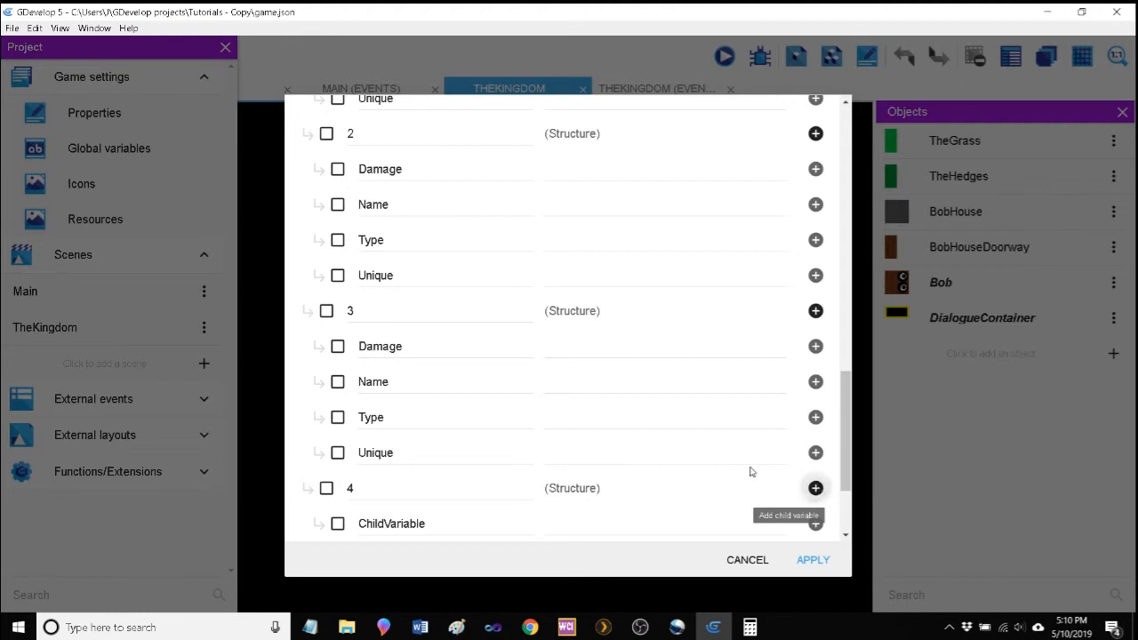
Rename item 4's ChildVariable as Damage and its ChildVariable2 as Name.
scroll(725, 475, "down", 3)
left_click(406, 385)
double_click(406, 384)
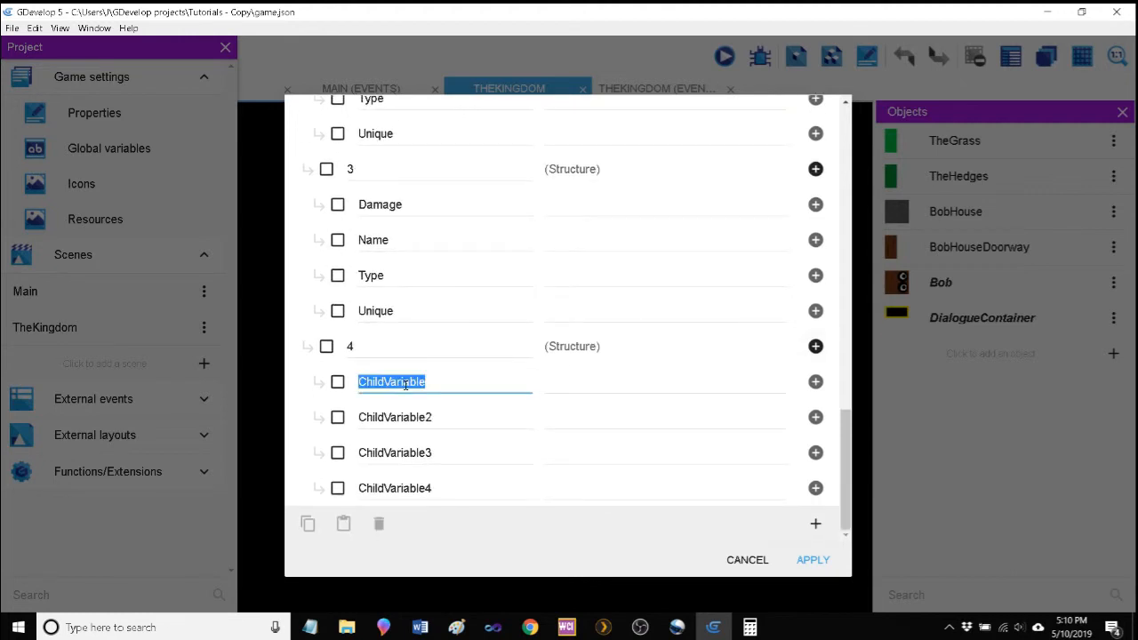
type("Damage")
key("Return")
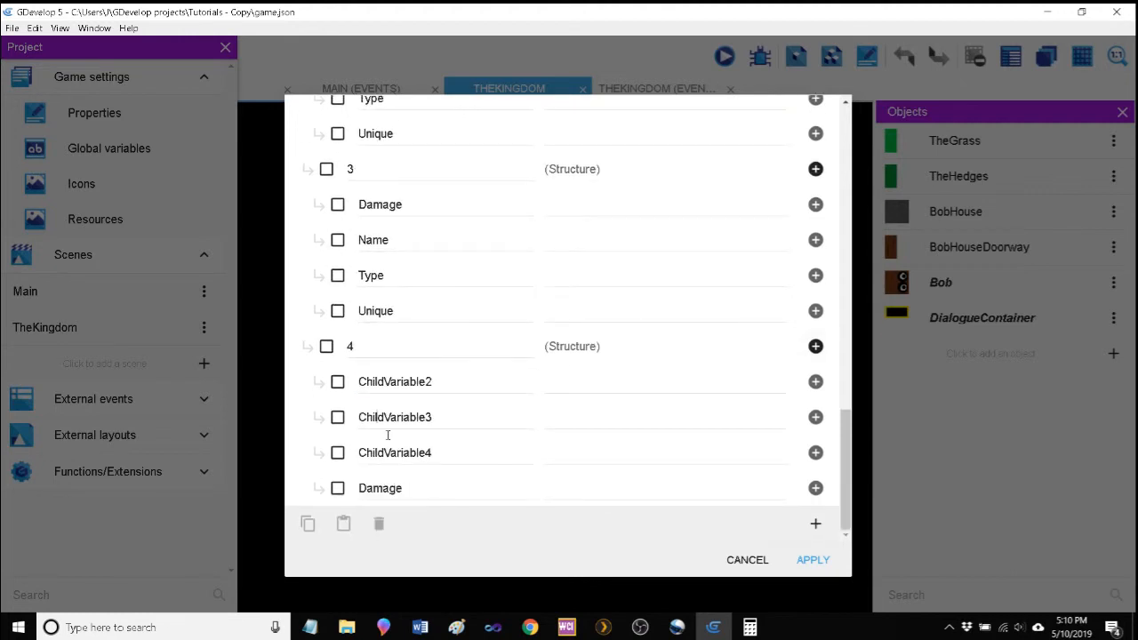
left_click(405, 379)
double_click(405, 375)
type("Name")
key("Return")
Rename item 4's ChildVariable3 as Type and its ChildVariable4 as Unique.
left_click(389, 381)
double_click(388, 377)
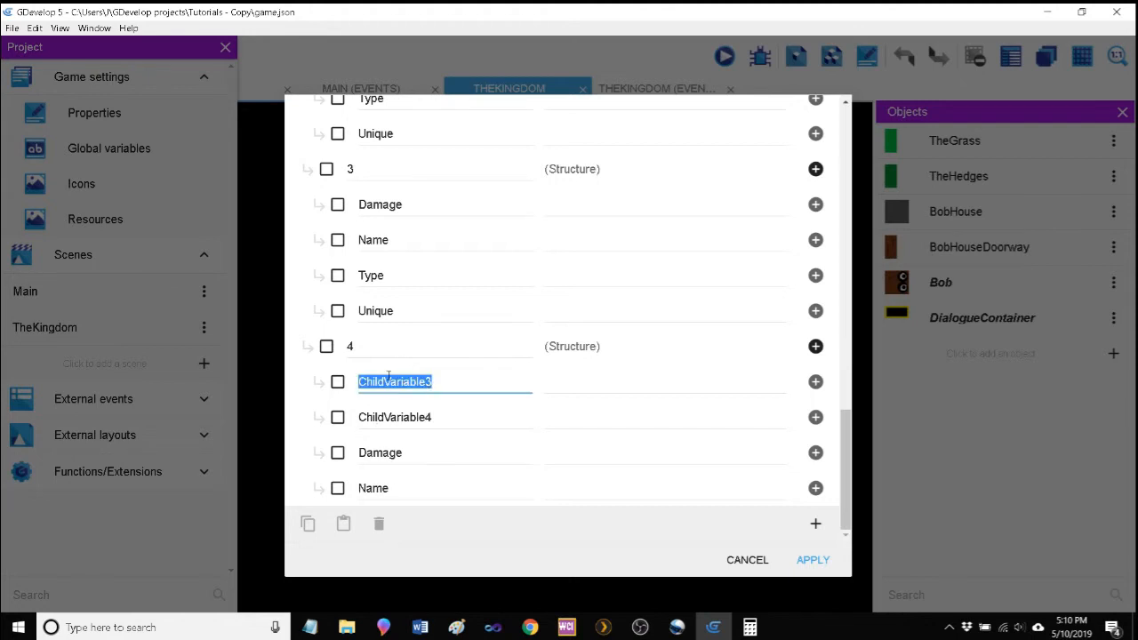
type("ype")
left_click(423, 469)
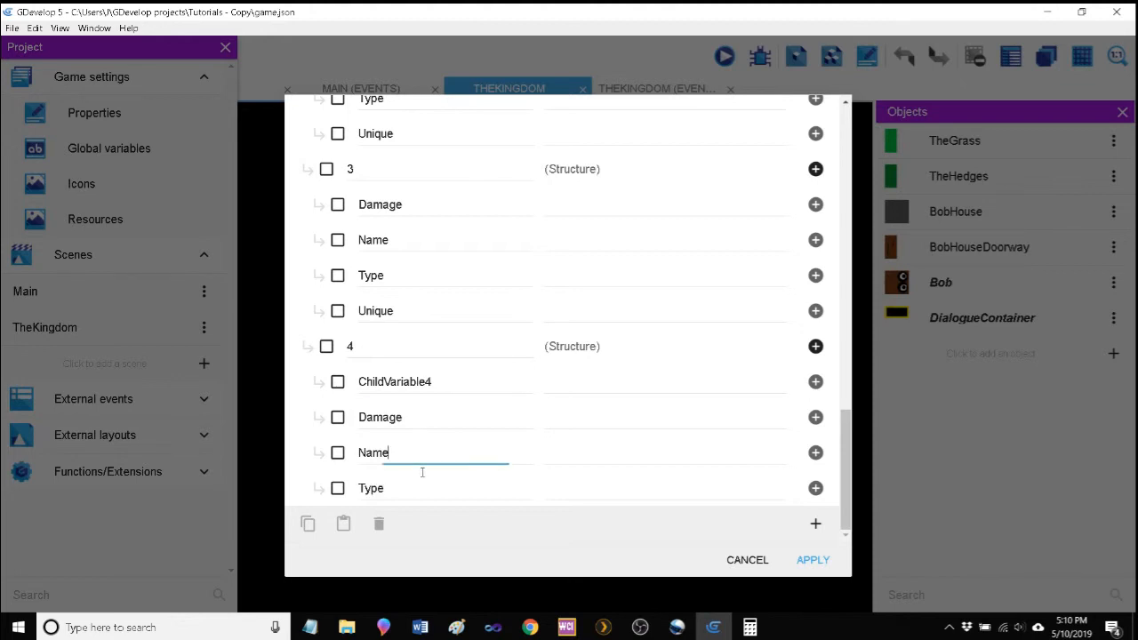
double_click(393, 378)
type("Unique")
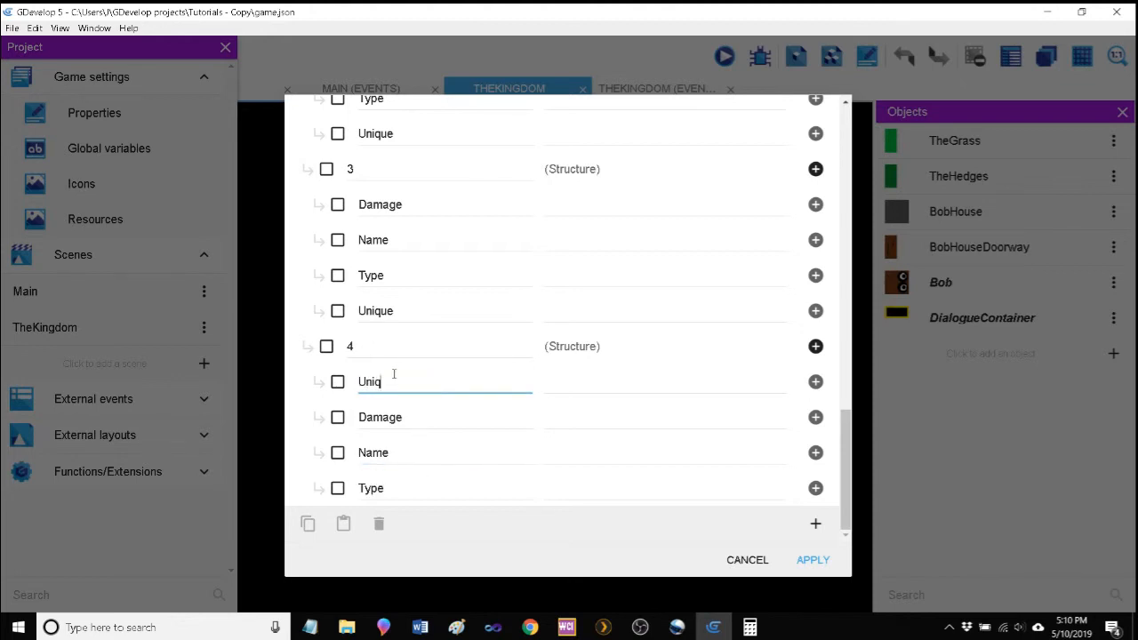
left_click(422, 440)
Switch to Chrome, reload the Game Inventory spreadsheet to check each item's field values, and return to GDevelop.
scroll(423, 441, "up", 8)
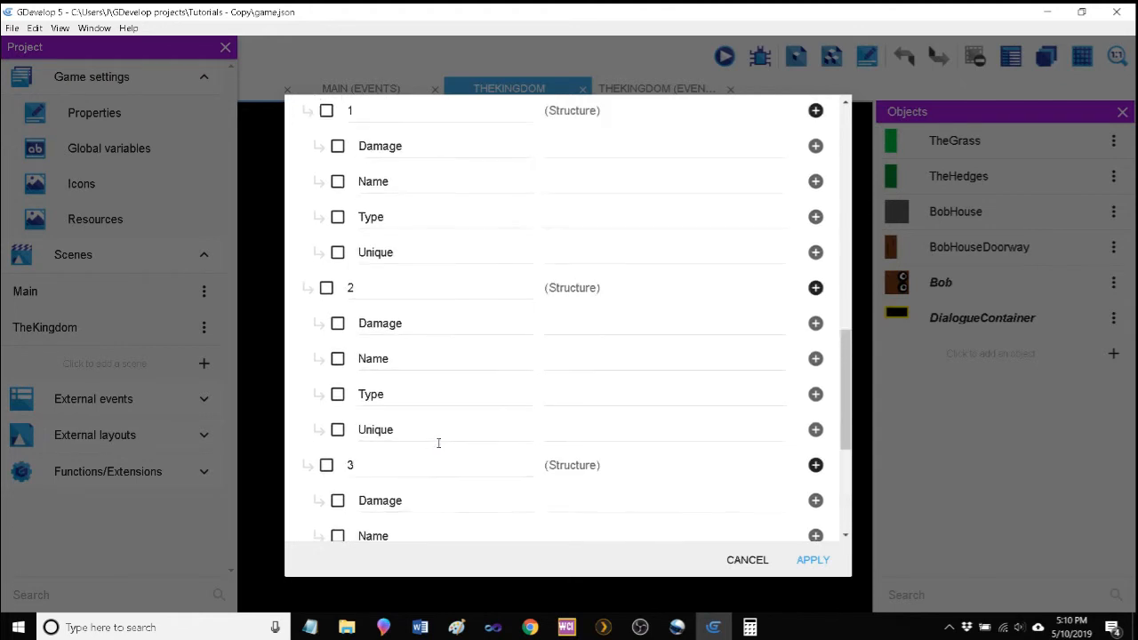
scroll(401, 372, "down", 1)
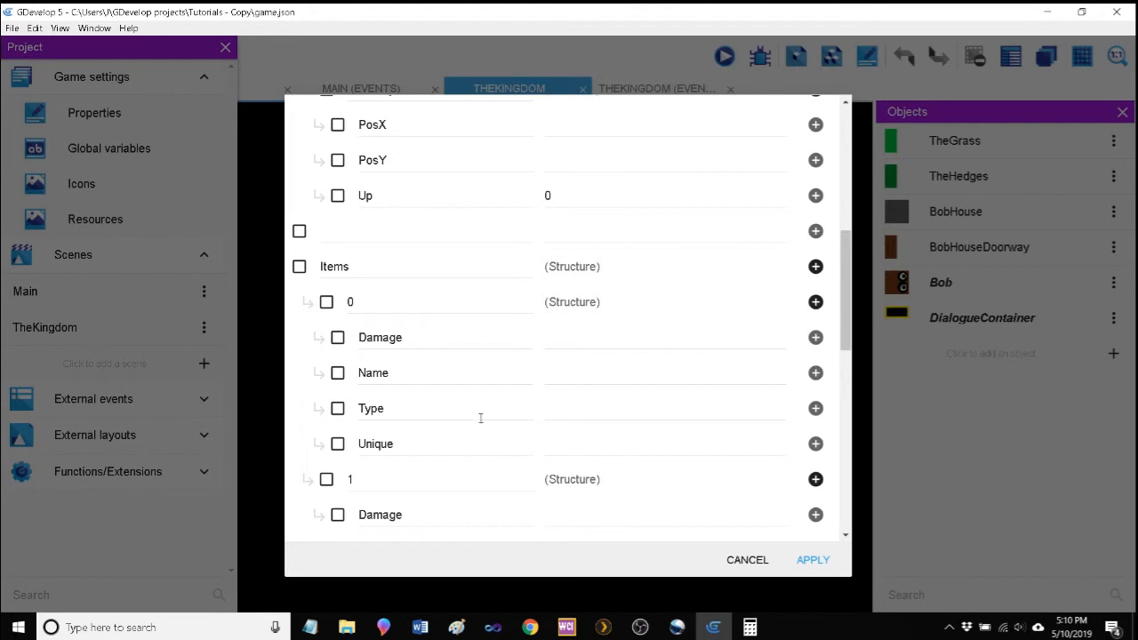
left_click(529, 627)
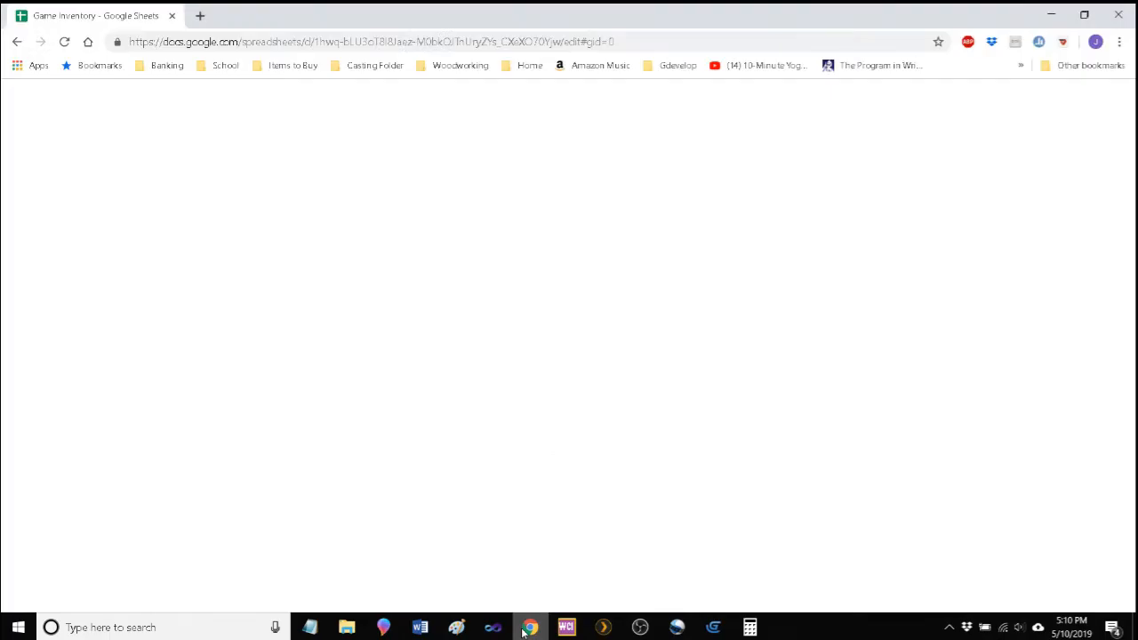
left_click(68, 42)
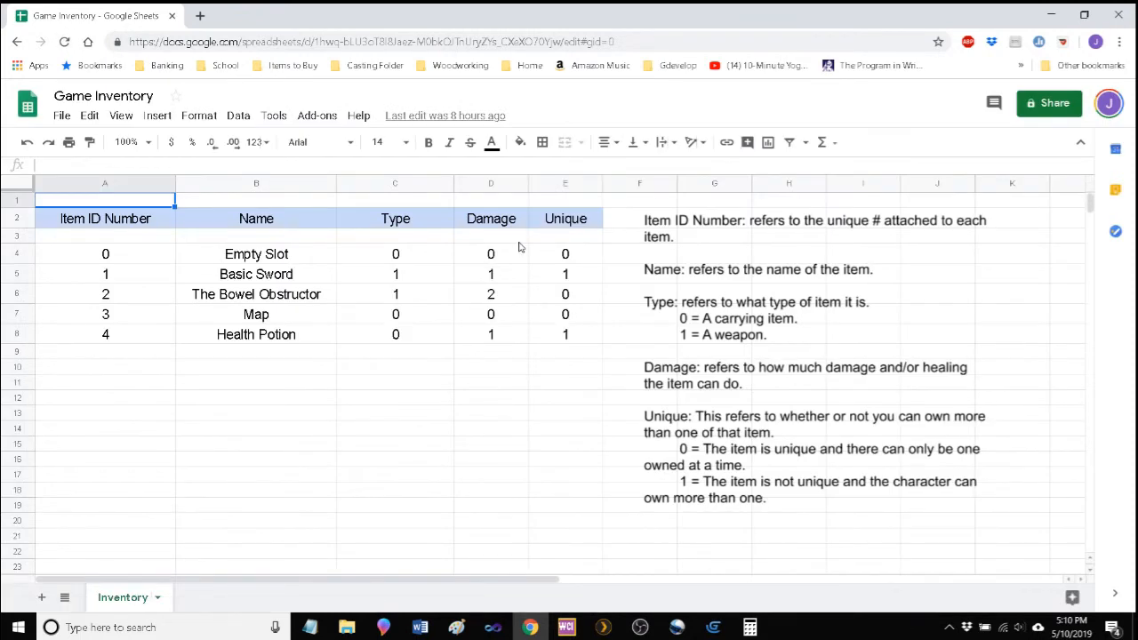
left_click(529, 627)
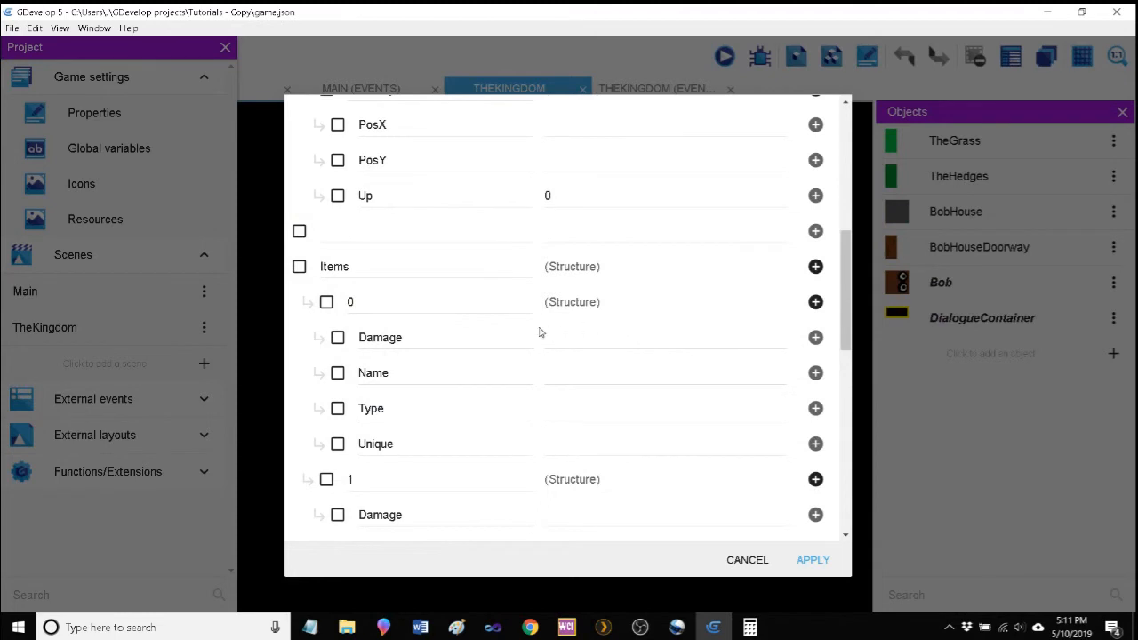
Fill in item 0 of the Items structure with Damage 0, Name Empty Slot, Type 0 and Unique 0.
left_click(623, 335)
type("0")
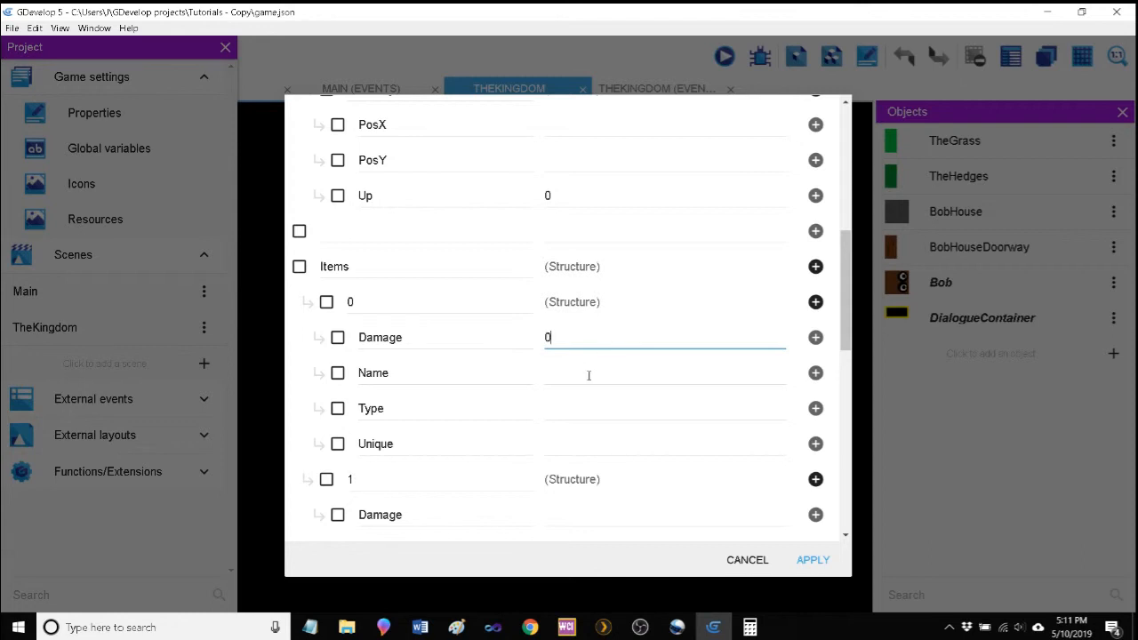
left_click(588, 375)
type("Empty Slot")
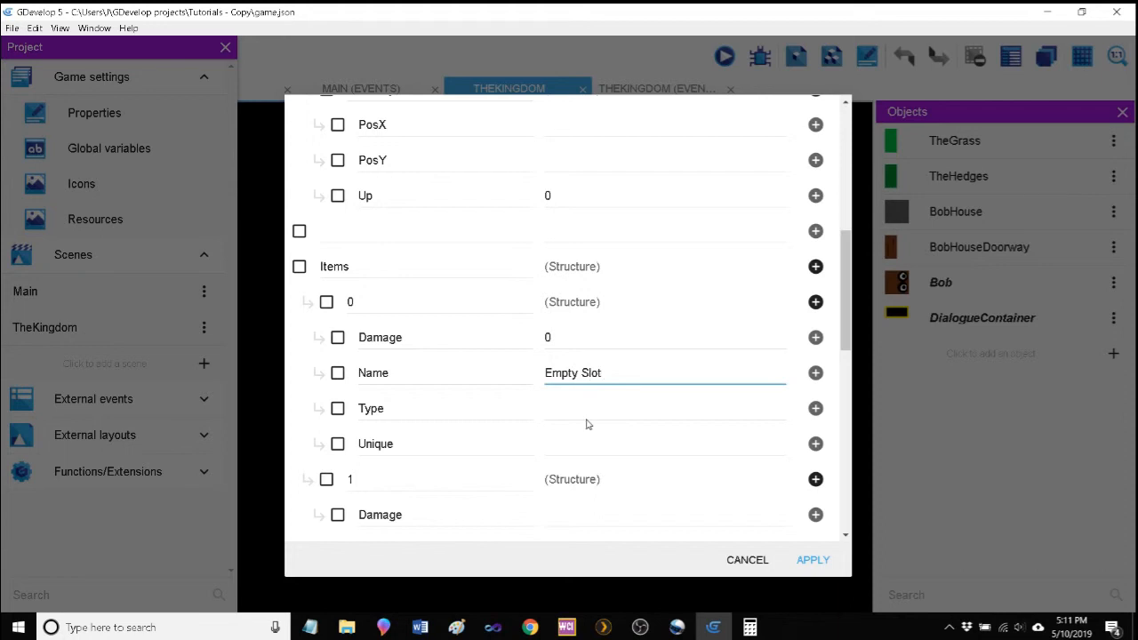
left_click(589, 416)
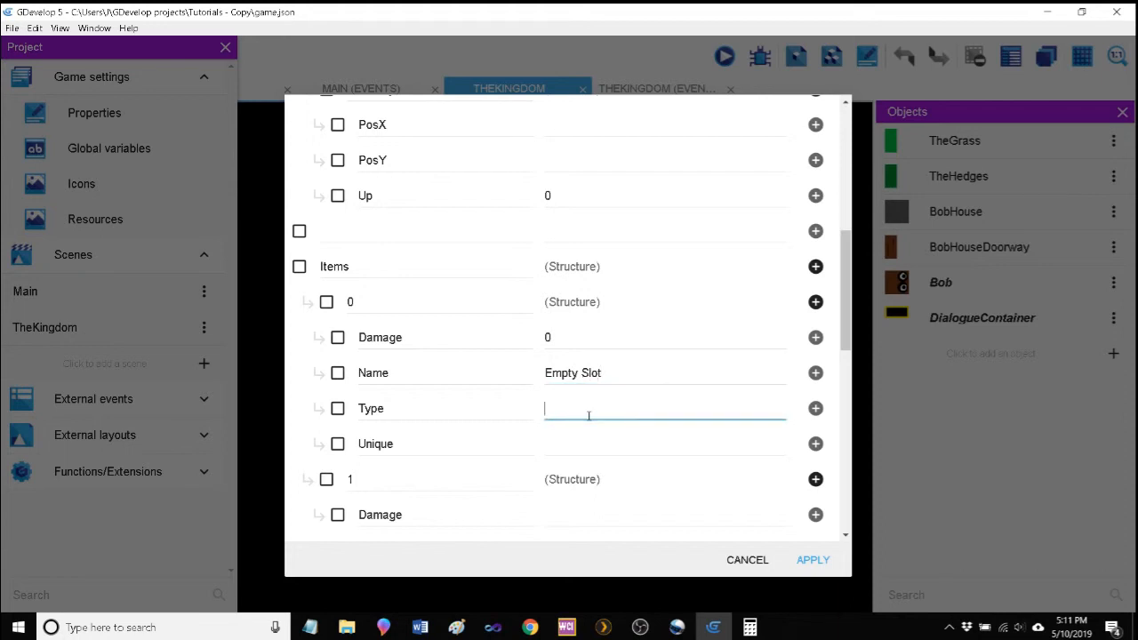
type("0")
left_click(590, 446)
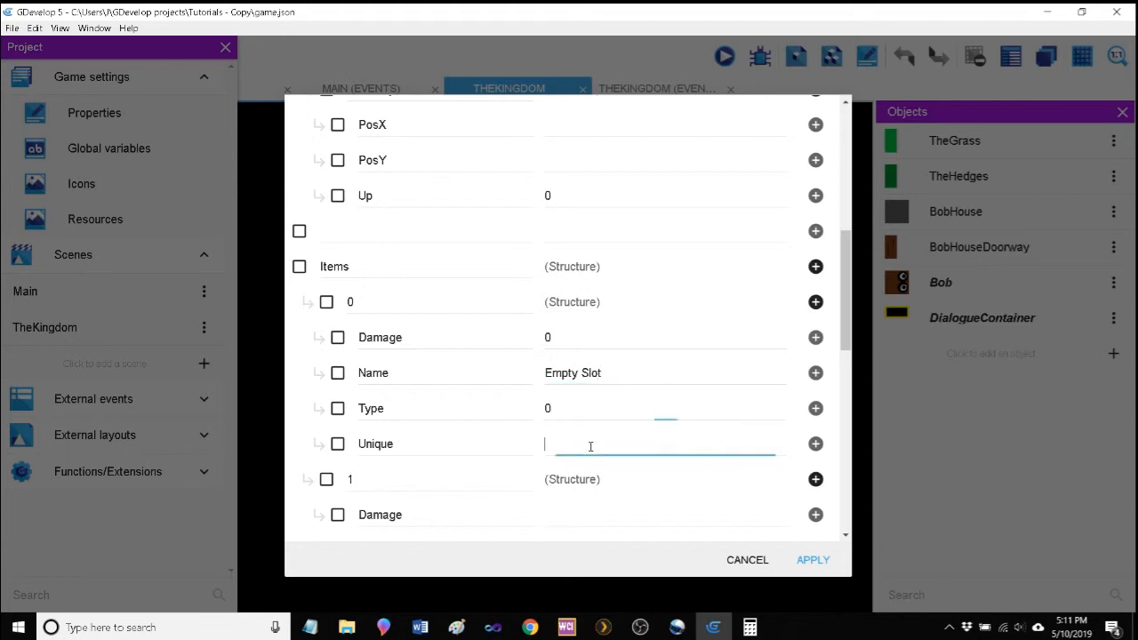
type("0")
Fill in item 1 of the Items structure with Damage 1, Name Basic Sword, Type 1 and Unique 1.
scroll(576, 428, "down", 3)
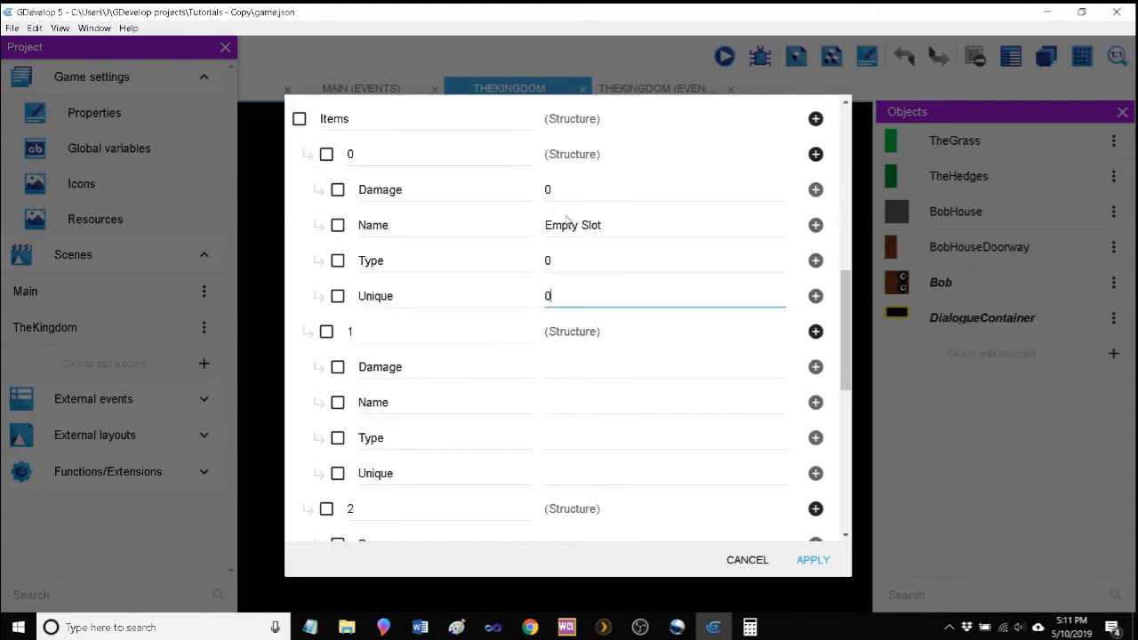
scroll(552, 273, "down", 3)
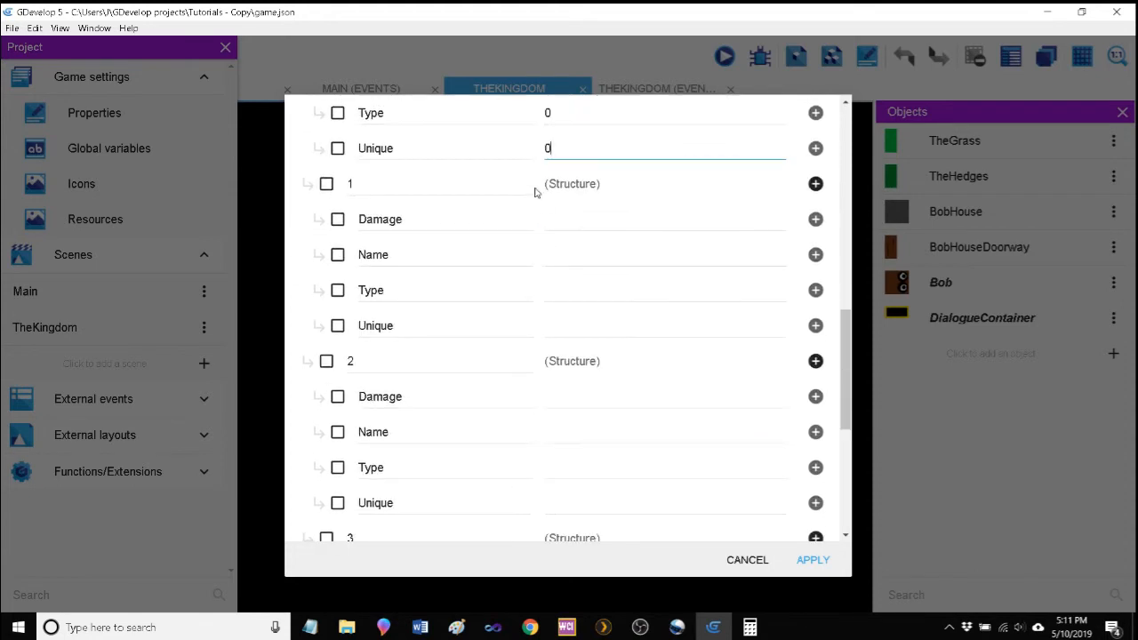
mouse_move(523, 622)
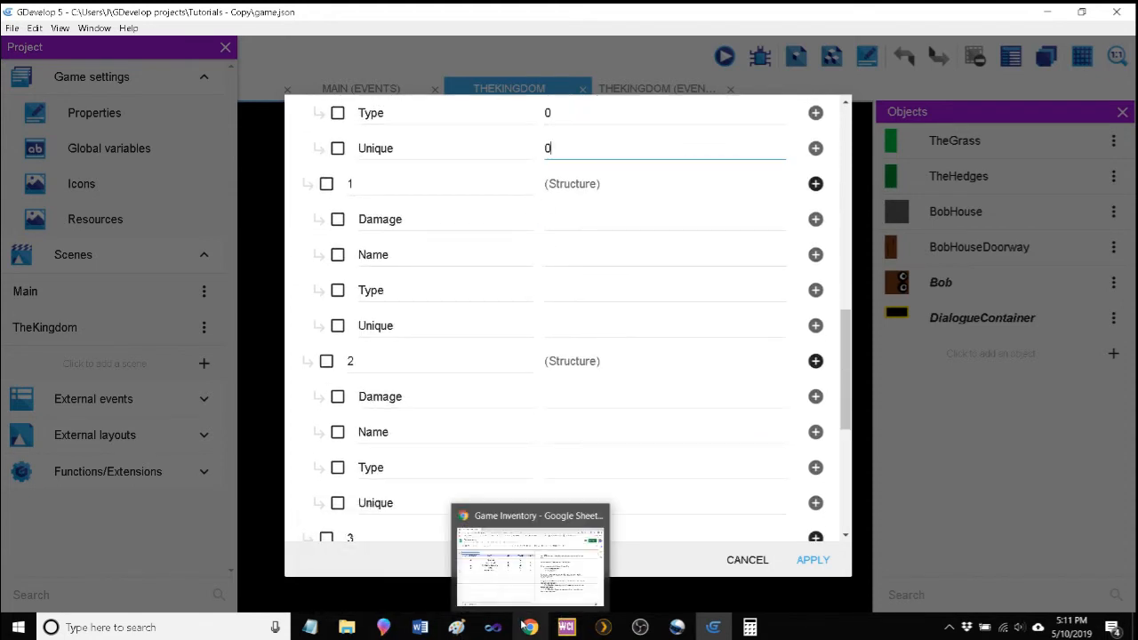
mouse_move(526, 569)
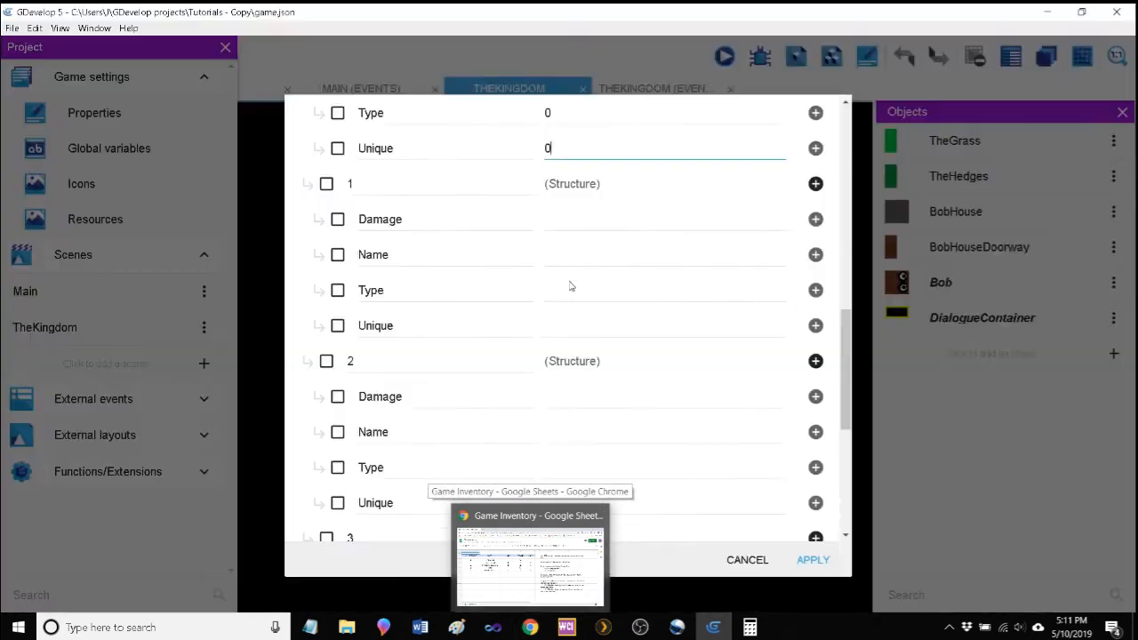
left_click(585, 218)
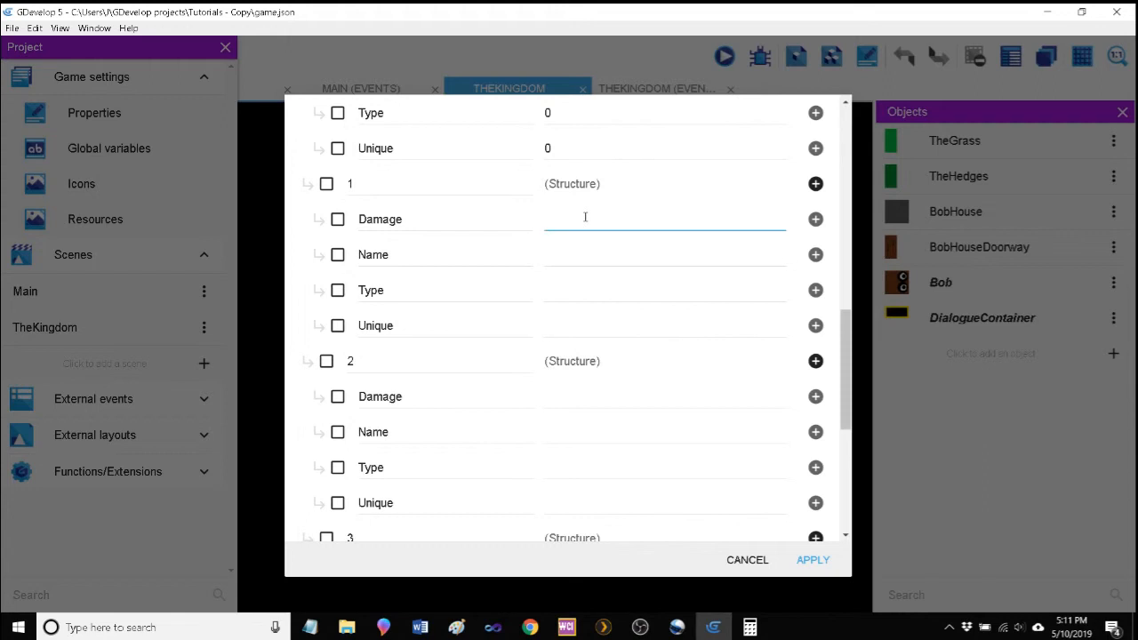
type("1")
left_click(596, 254)
type("Basic Sword")
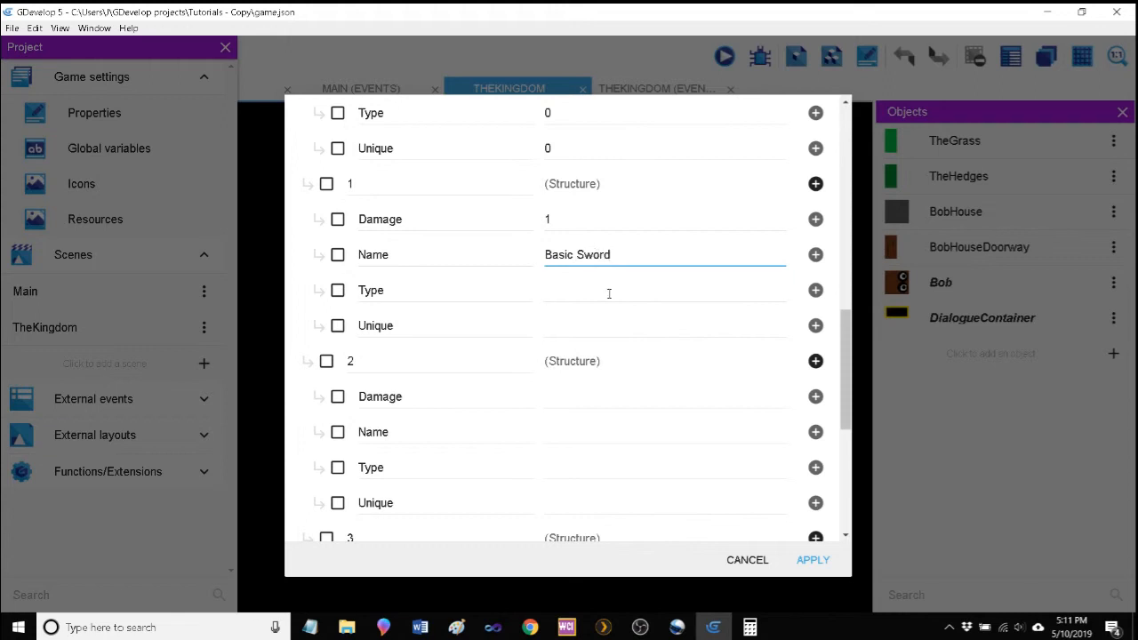
left_click(608, 294)
type("1")
left_click(594, 329)
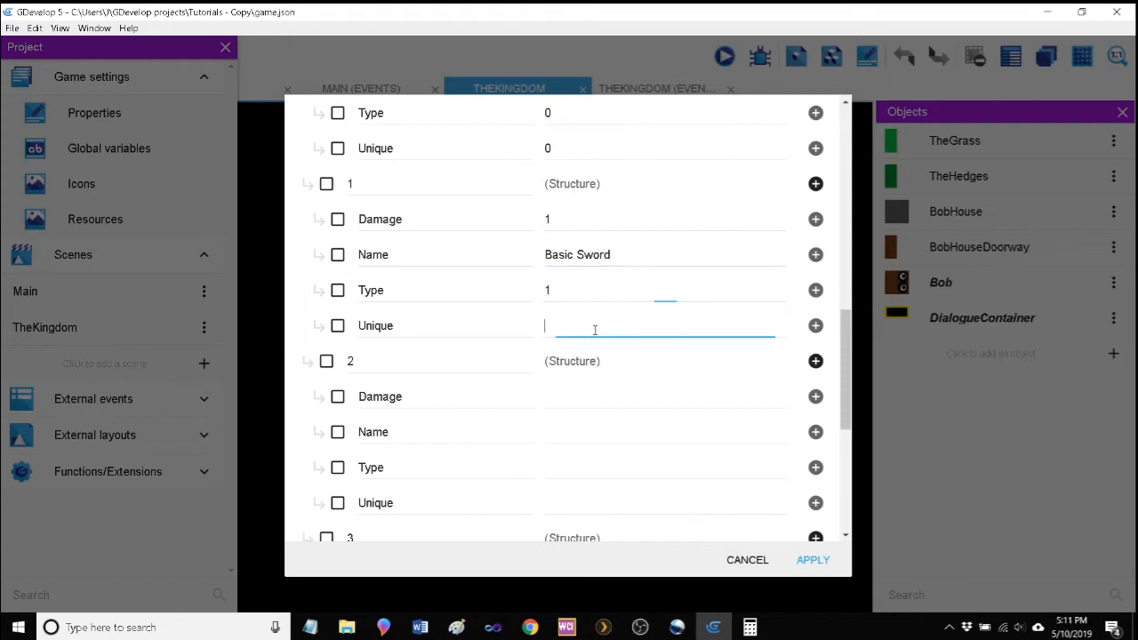
type("1")
Fill in item 2 of the Items structure with Damage 2, Name The Bowel Obstructor, Type 1 and Unique 0.
scroll(592, 342, "down", 2)
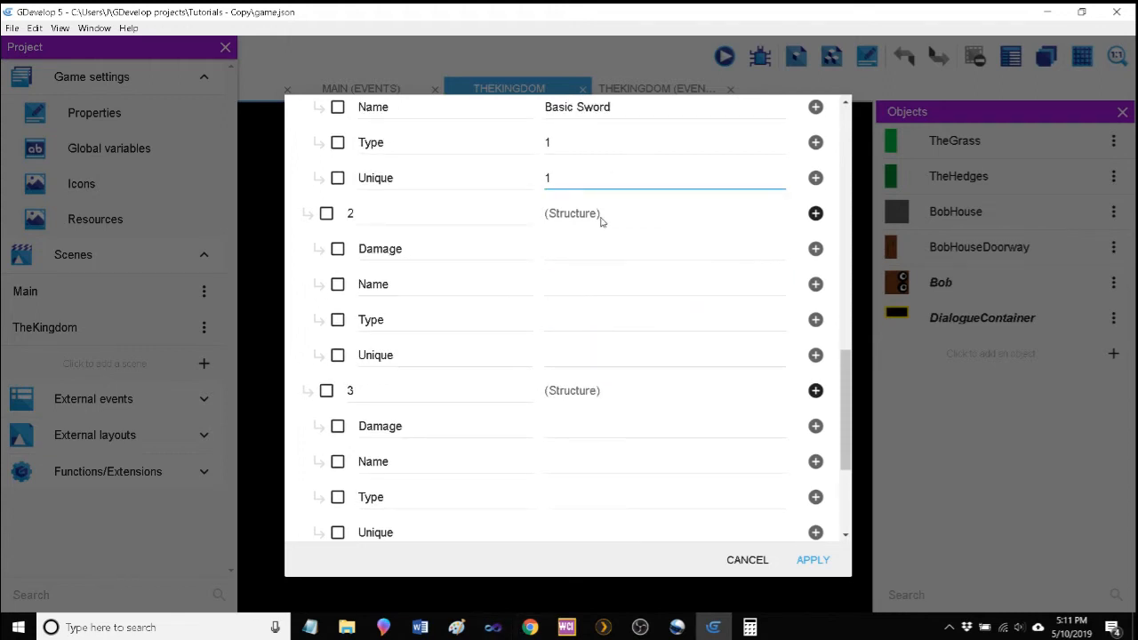
left_click(582, 250)
type("2")
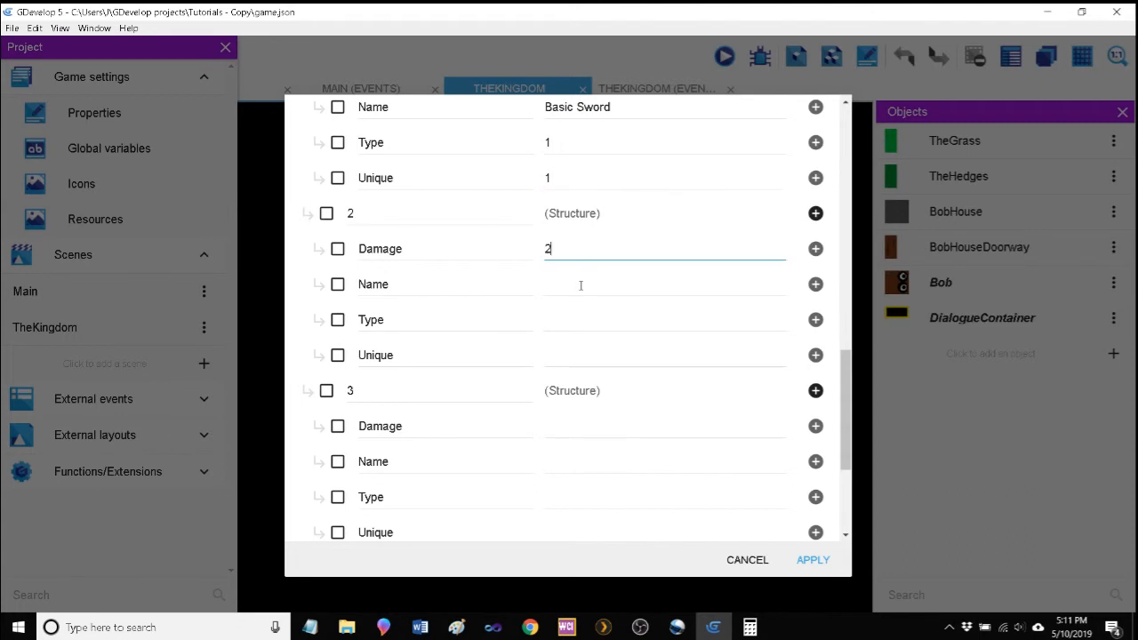
left_click(579, 286)
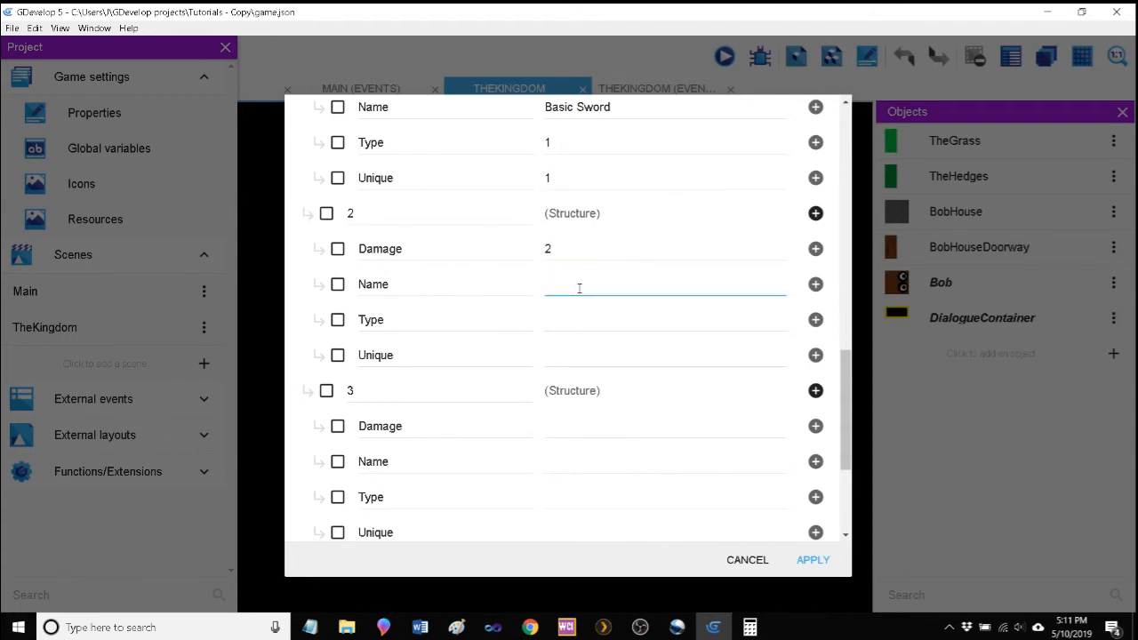
type("The Bowel OBs")
type("id")
key("BackSpace")
key("BackSpace")
key("BackSpace")
type("structor")
left_click(590, 318)
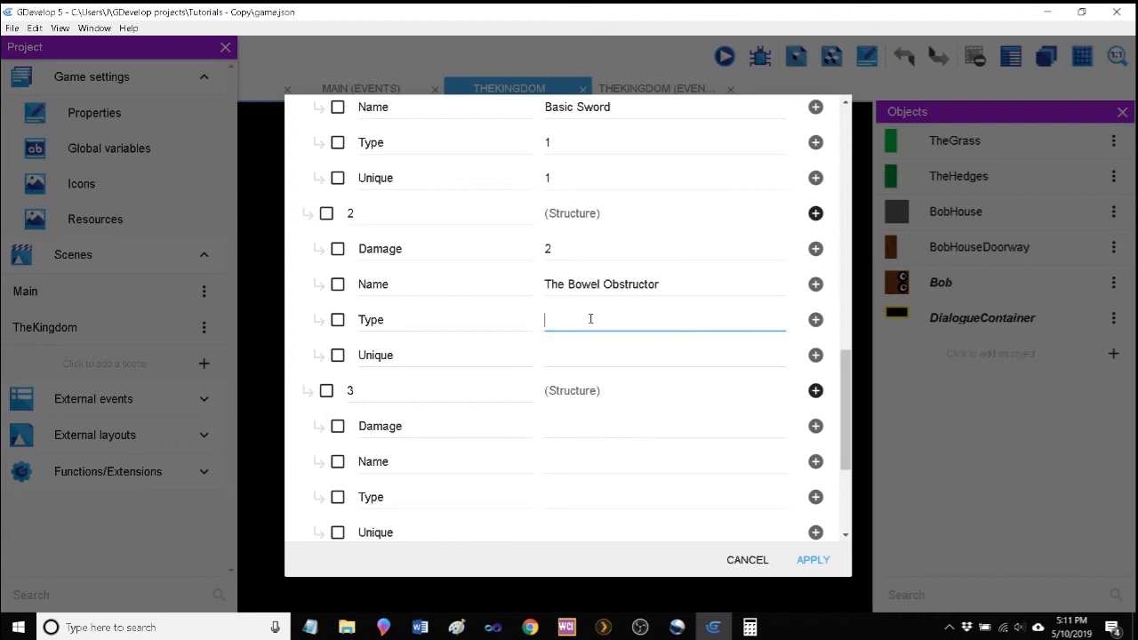
type("1")
left_click(582, 359)
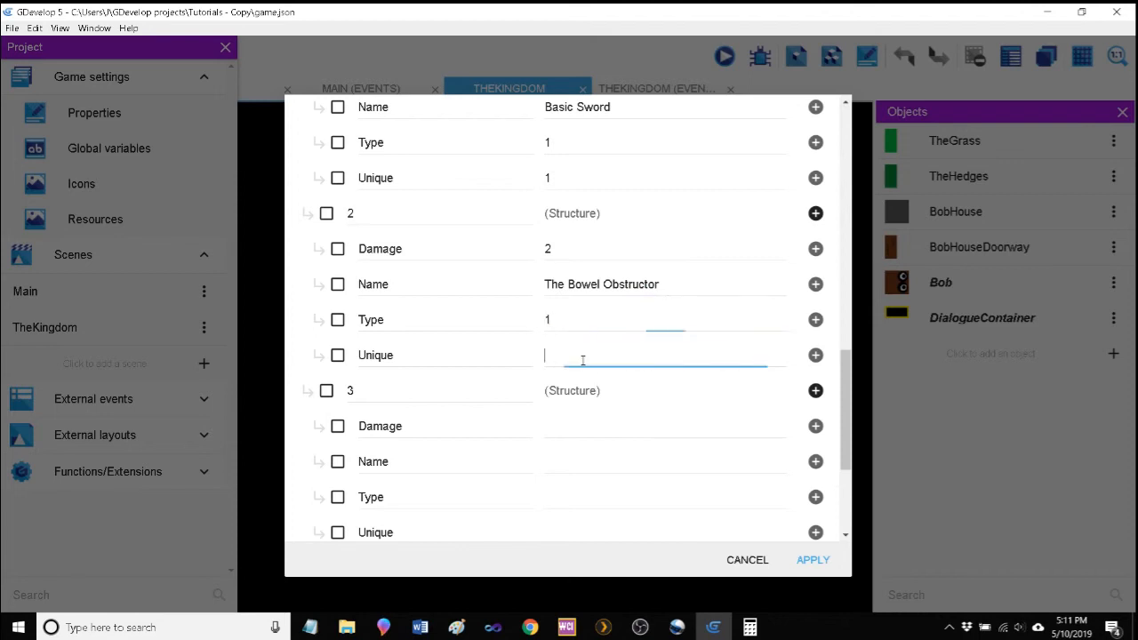
type("0")
Switch to Chrome to check the values of items 3 and 4 in the Game Inventory spreadsheet, and return to GDevelop.
scroll(583, 360, "down", 2)
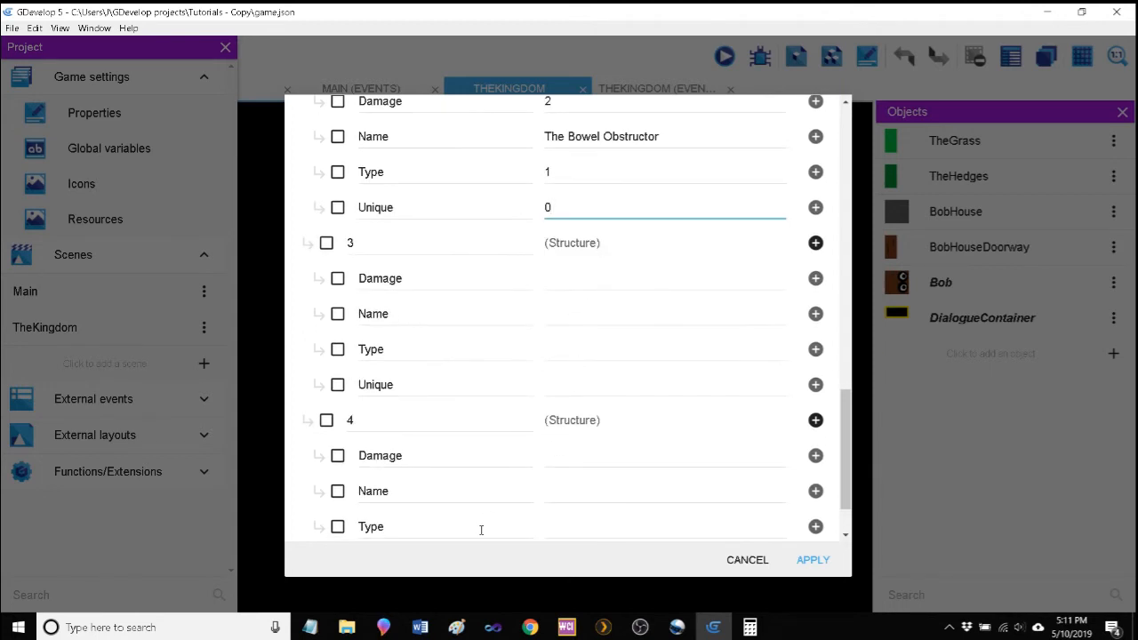
left_click(530, 627)
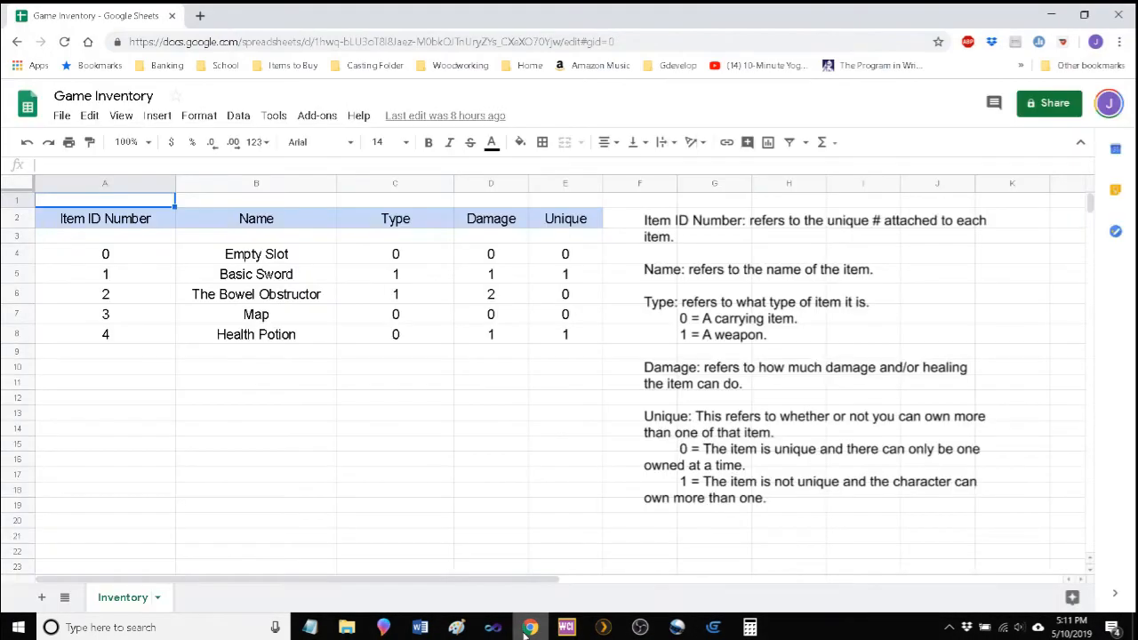
left_click(530, 627)
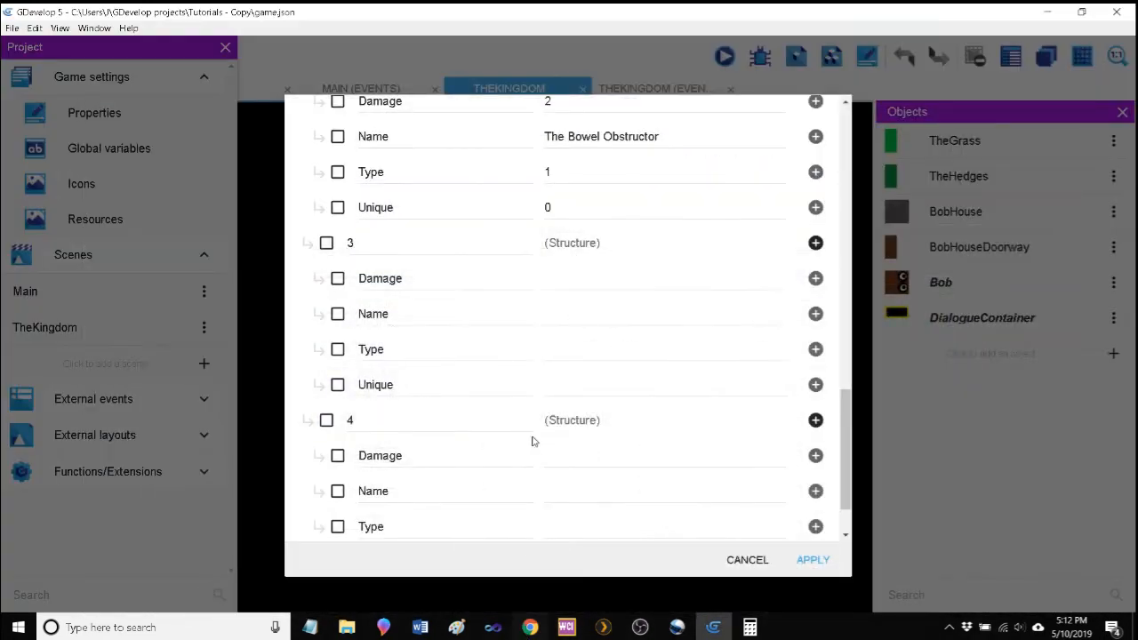
Fill in item 3 of the Items structure with Damage 0, Name Map, Type 0 and Unique 0.
left_click(581, 273)
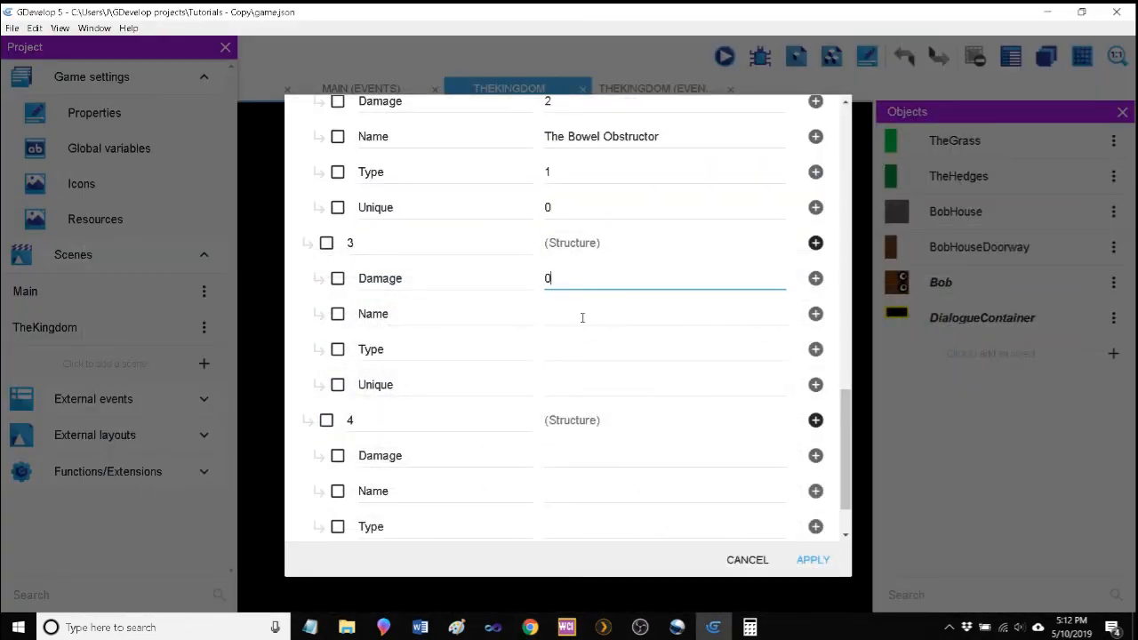
left_click(582, 317)
type("Map")
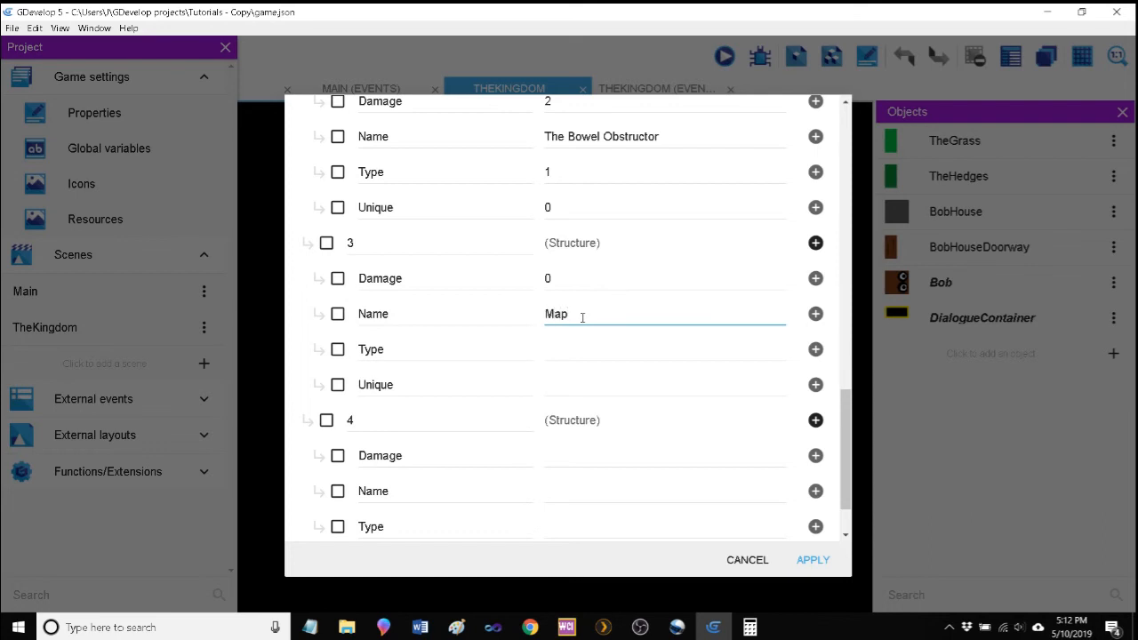
left_click(591, 353)
type("0")
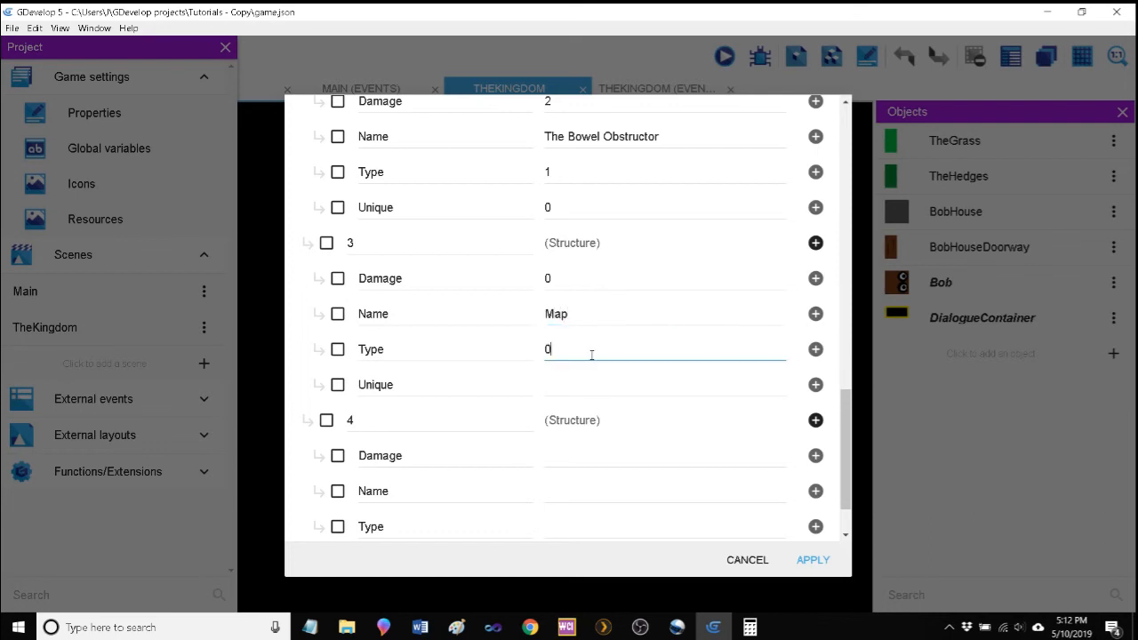
left_click(595, 382)
type("0")
Fill in item 4 with Damage 1, Name Health Potion, Type 0 and Unique 1, and apply the global variable changes.
scroll(608, 403, "down", 1)
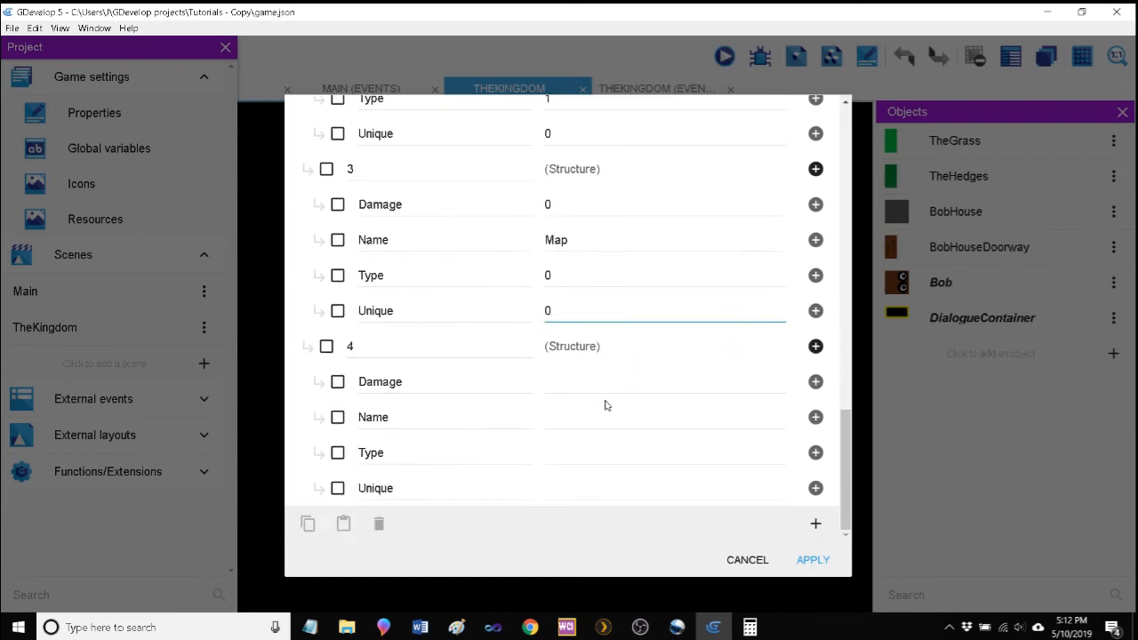
left_click(594, 380)
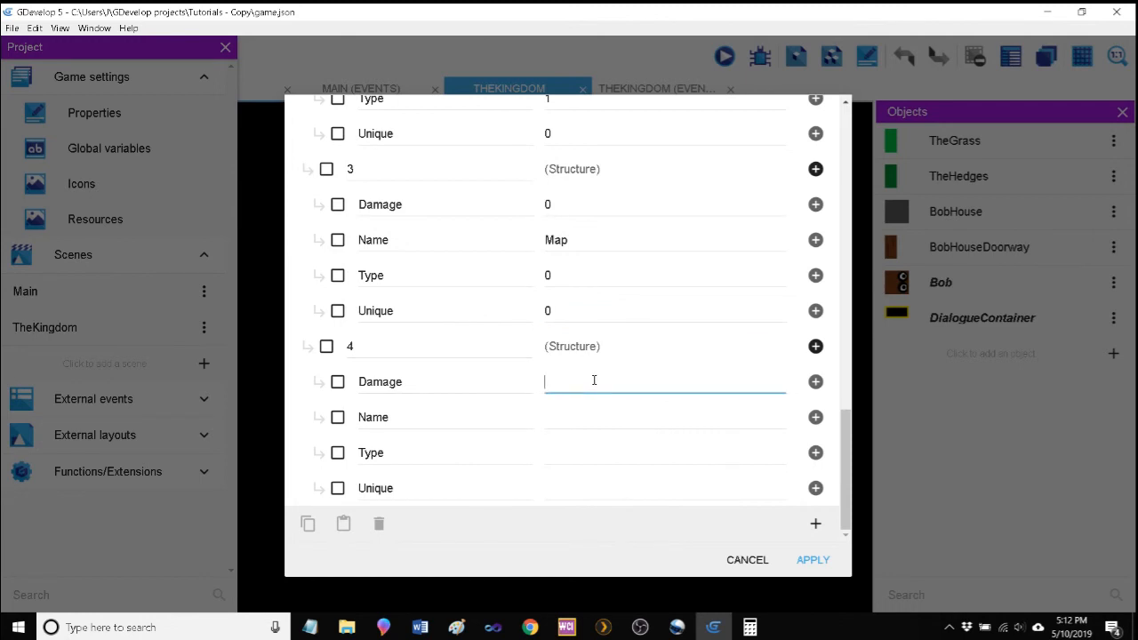
type("1")
left_click(605, 415)
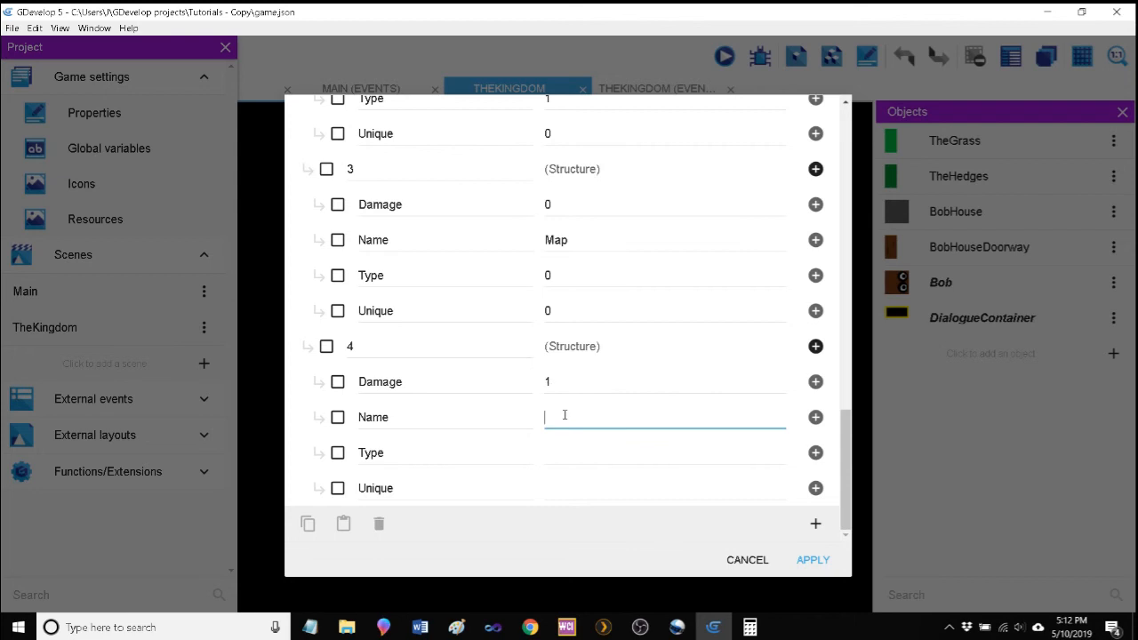
type("Health Potion")
left_click(578, 451)
type("0")
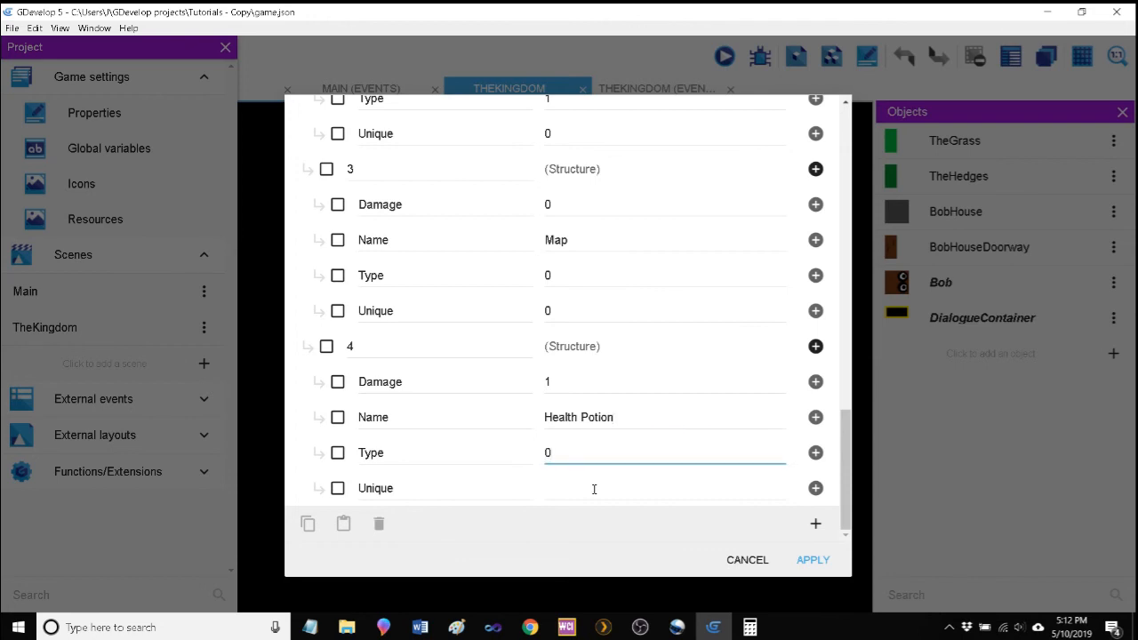
left_click(594, 489)
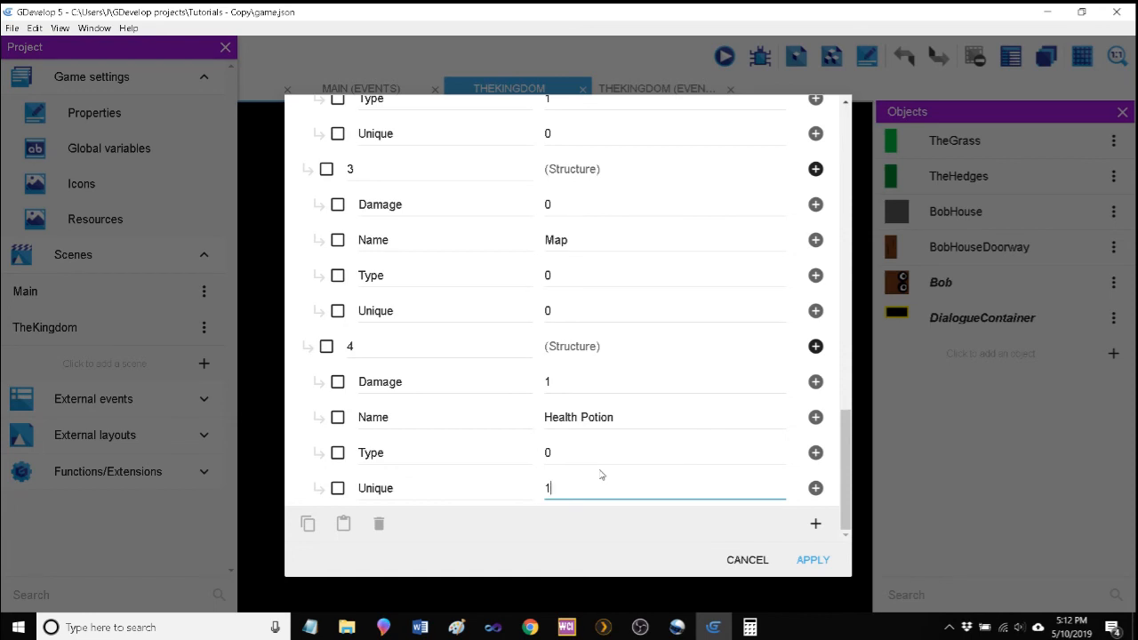
left_click(594, 524)
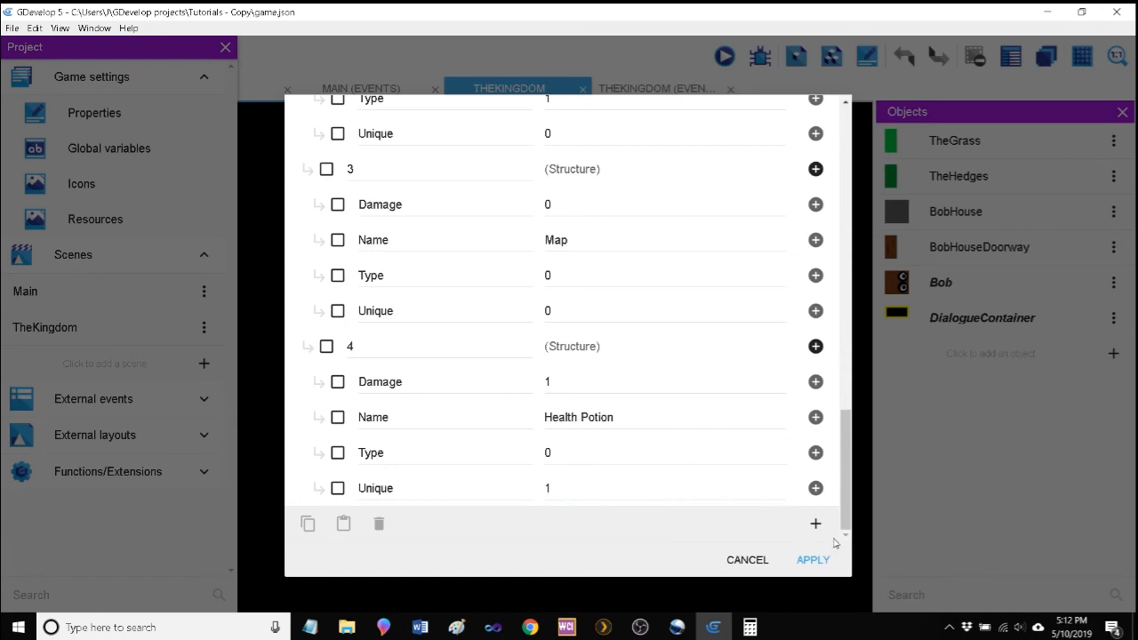
left_click(811, 561)
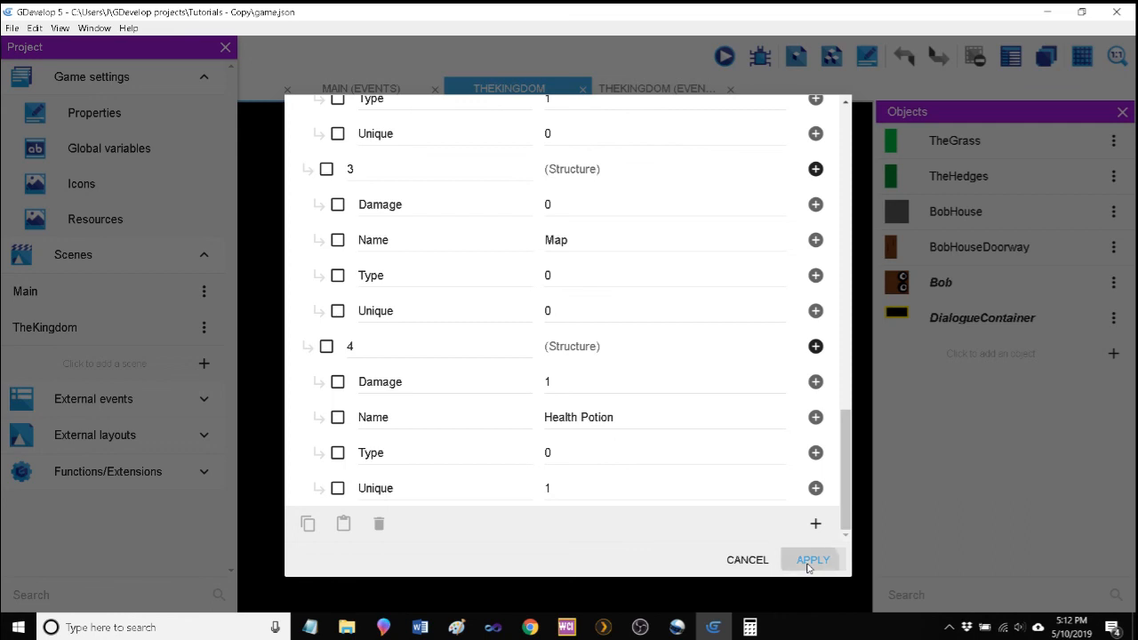